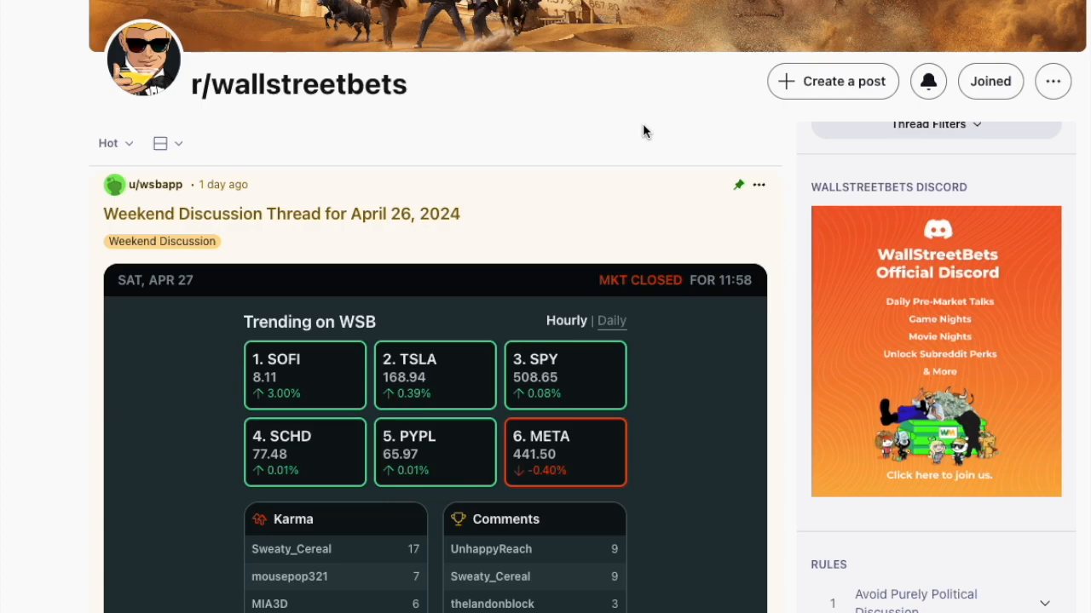
Browse the r/wallstreetbets feed and open the pinned Weekend Discussion Thread for April 26, 2024
scroll(567, 329, "down", 15)
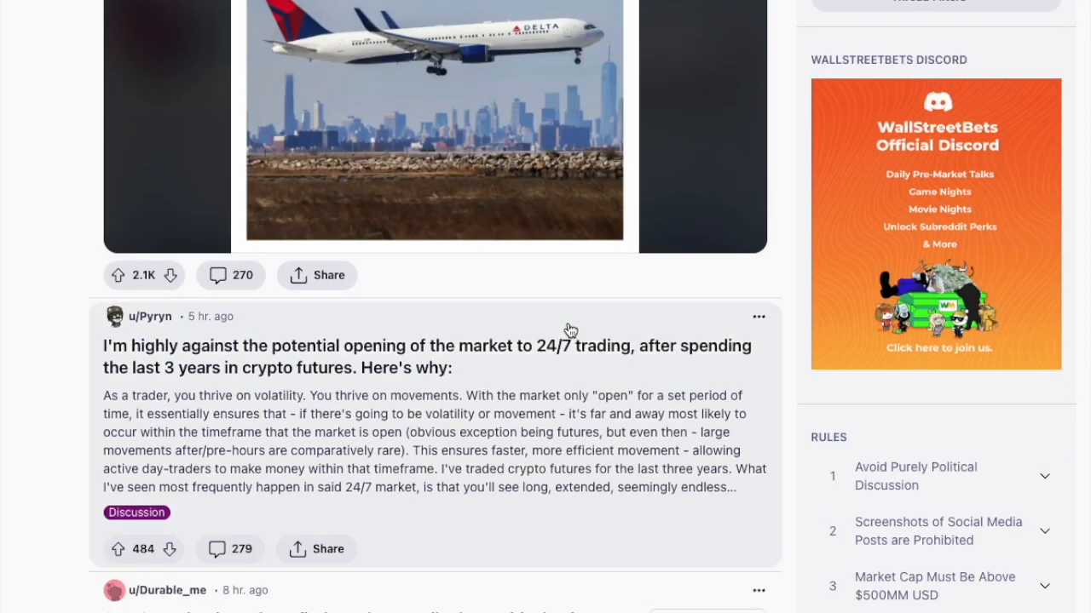
scroll(555, 330, "up", 6)
scroll(555, 330, "up", 10)
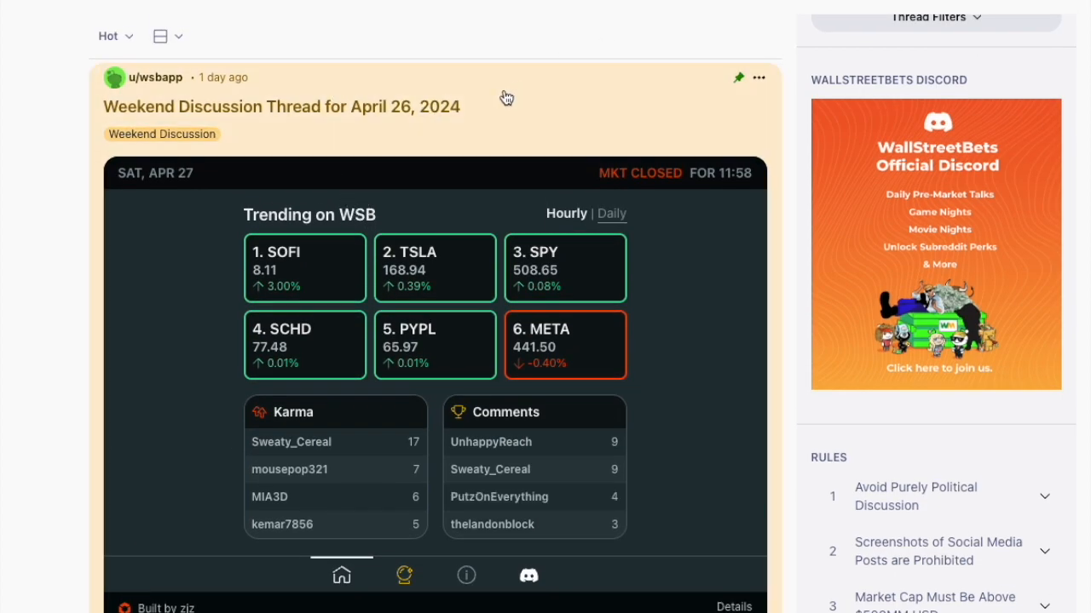
scroll(506, 98, "up", 2)
scroll(453, 290, "down", 6)
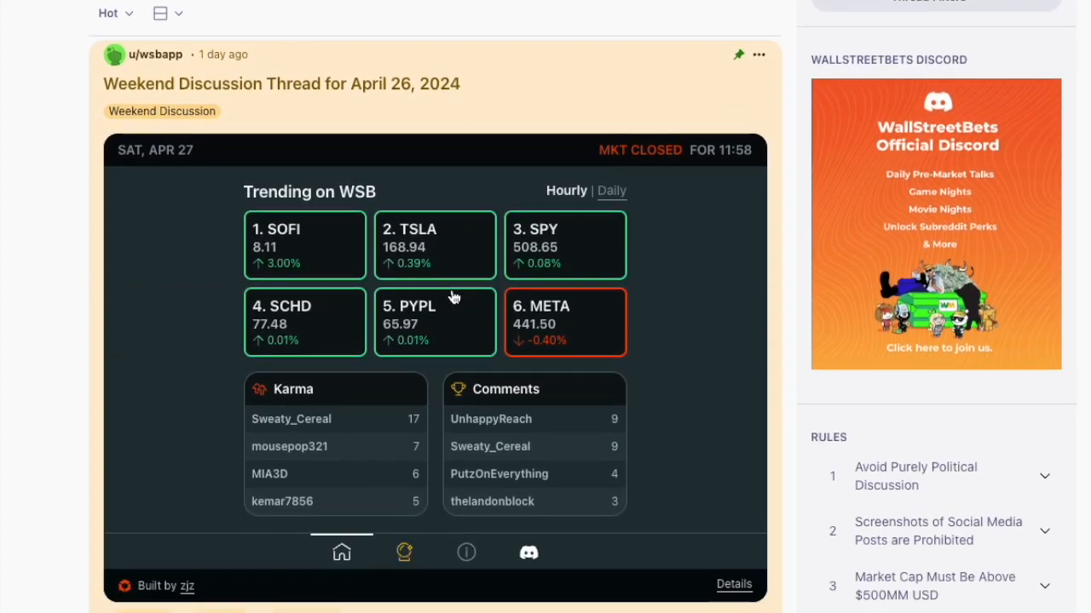
left_click(214, 284)
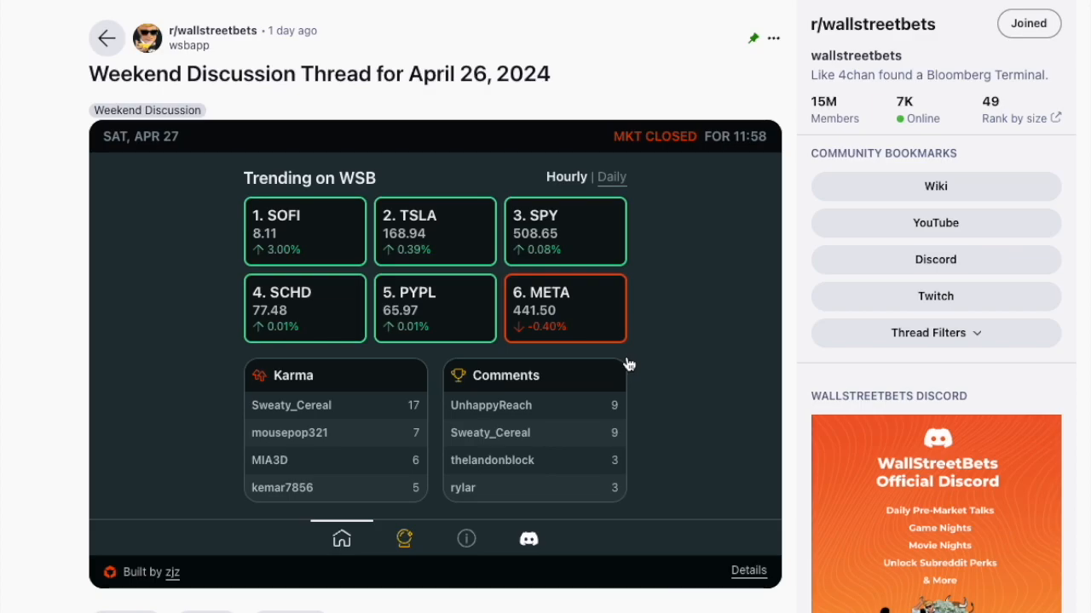
Look through the thread's comments and examine the text and emoji flairs beneath the commenters' usernames
scroll(628, 511, "down", 4)
scroll(703, 341, "down", 12)
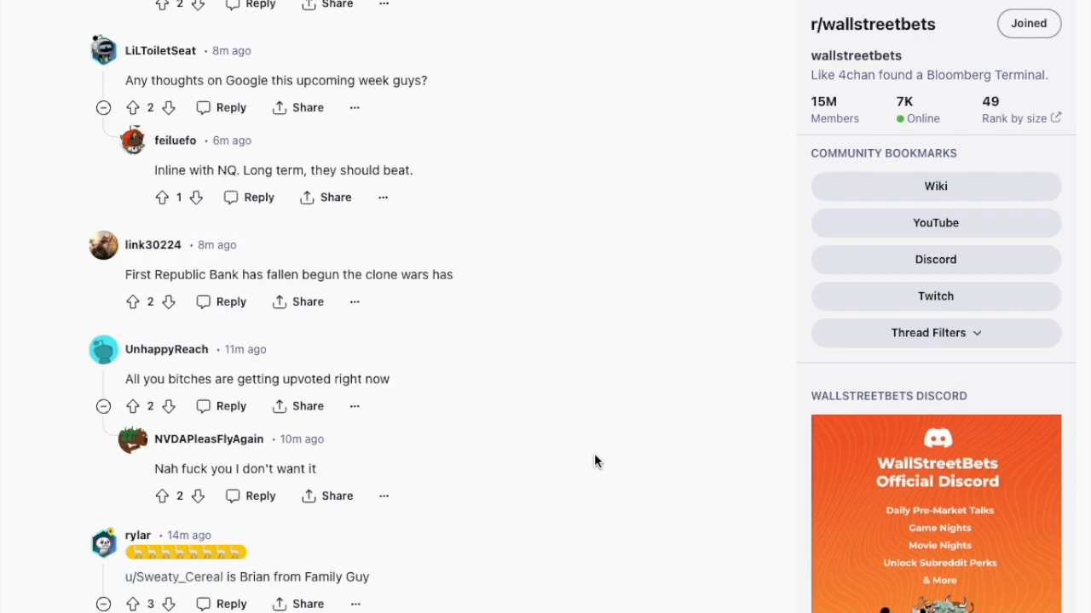
scroll(582, 449, "down", 15)
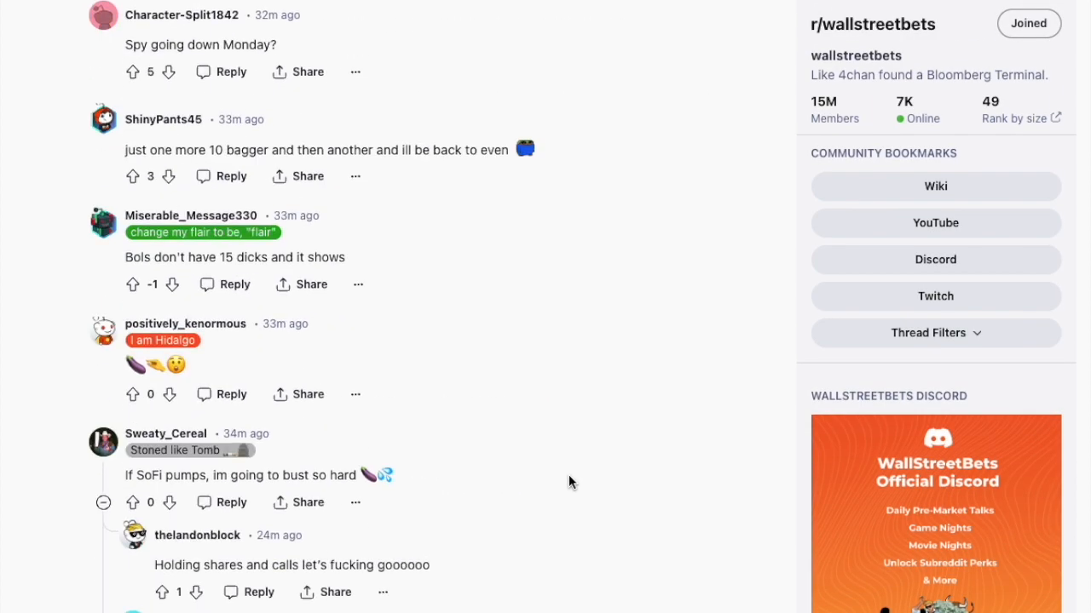
scroll(568, 474, "down", 7)
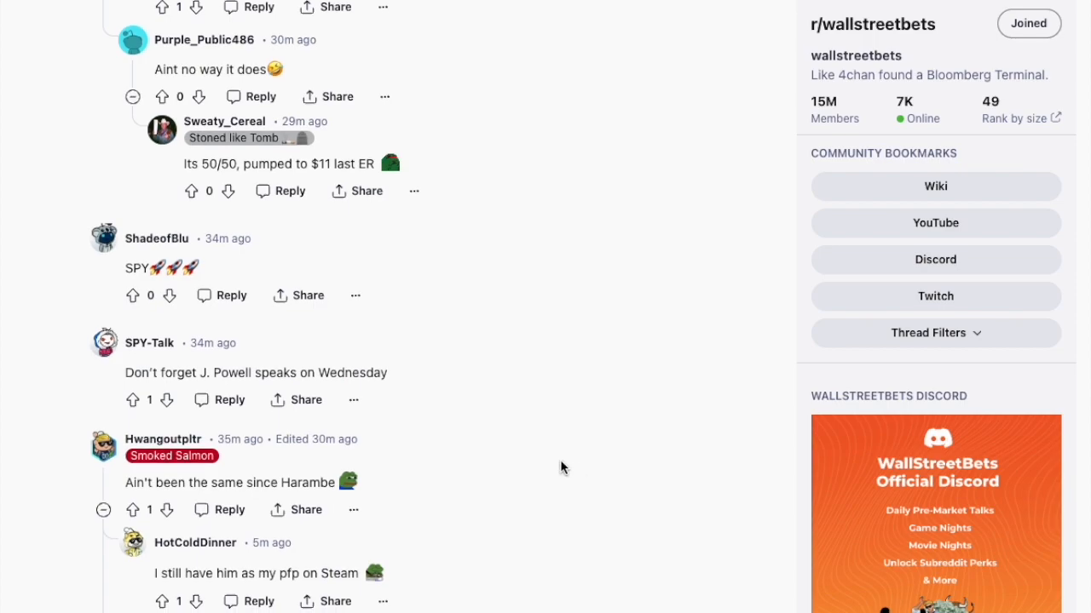
scroll(560, 483, "down", 1)
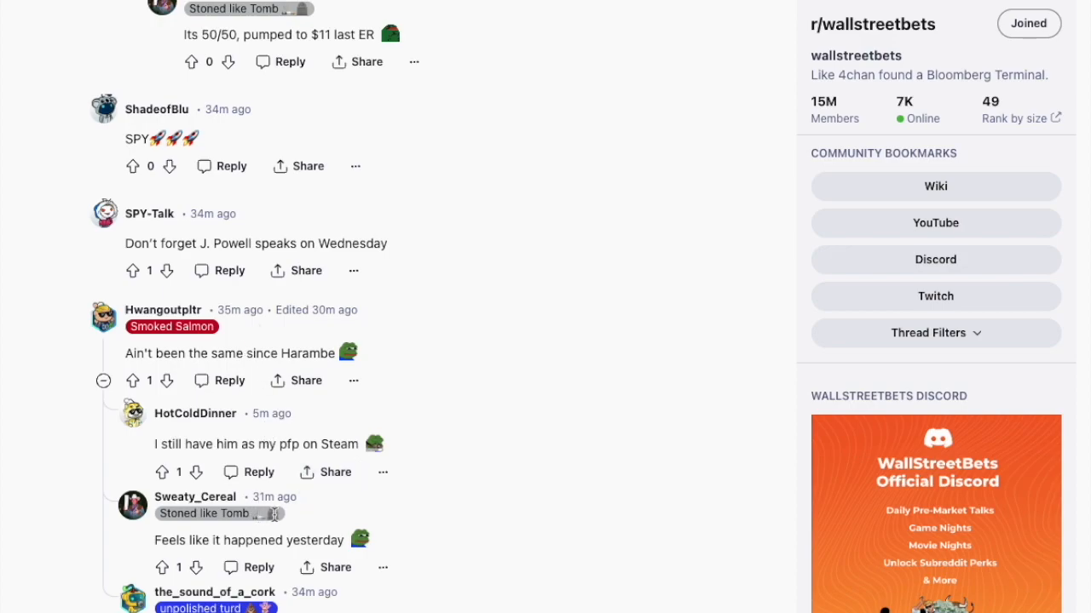
scroll(275, 514, "down", 7)
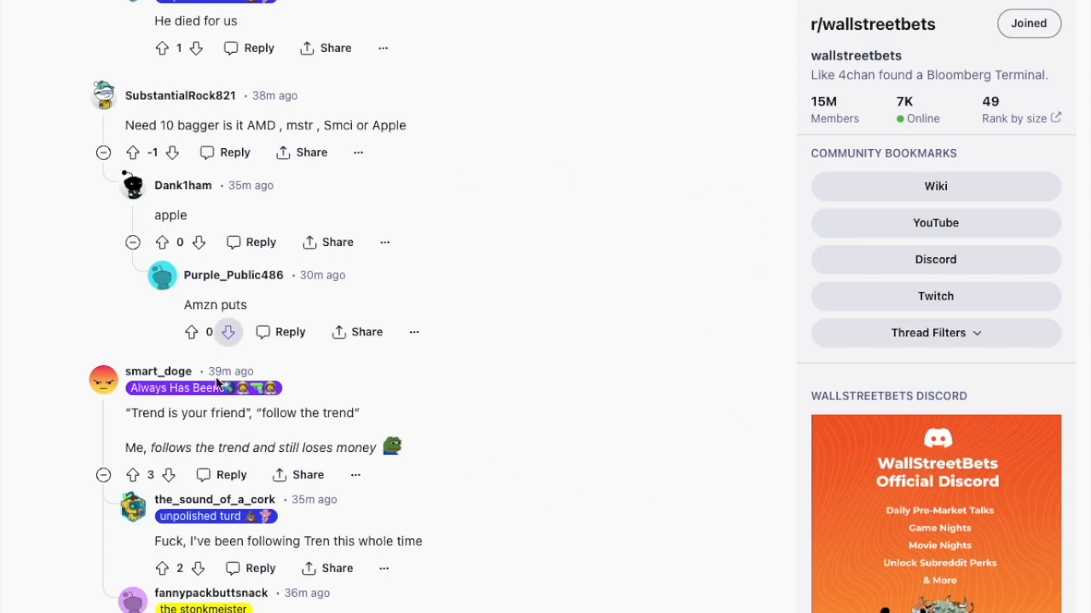
scroll(290, 516, "down", 1)
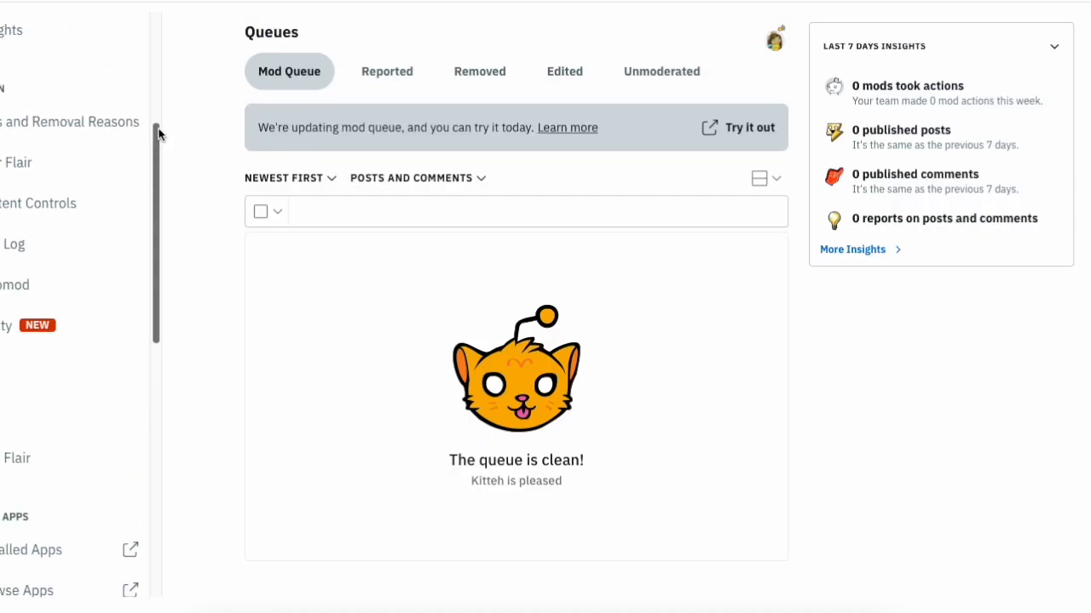
Open the Emojis page in the community's mod tools
scroll(156, 134, "up", 3)
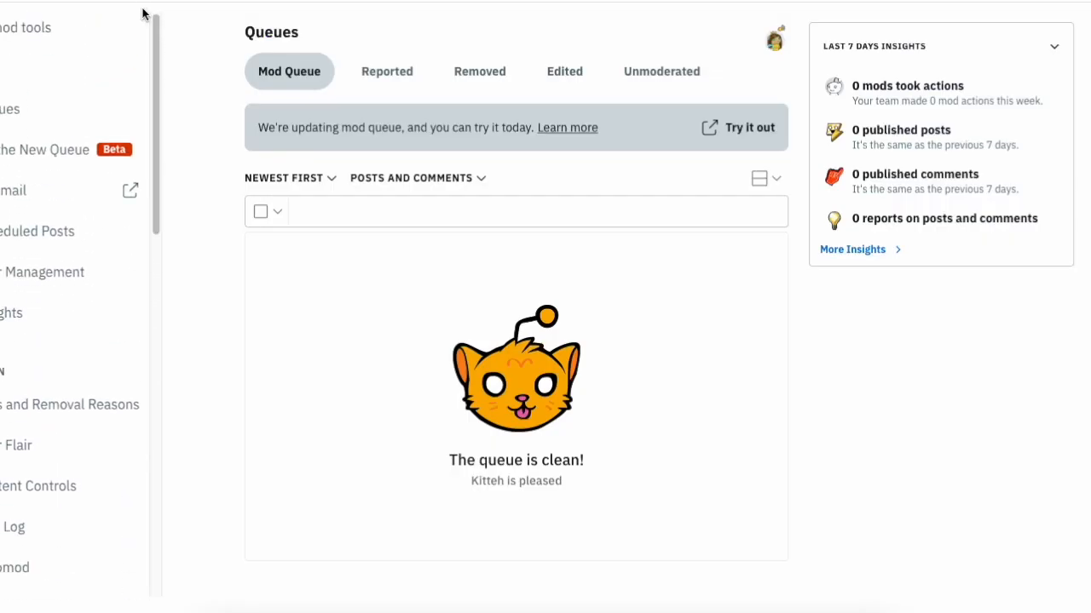
scroll(149, 213, "down", 10)
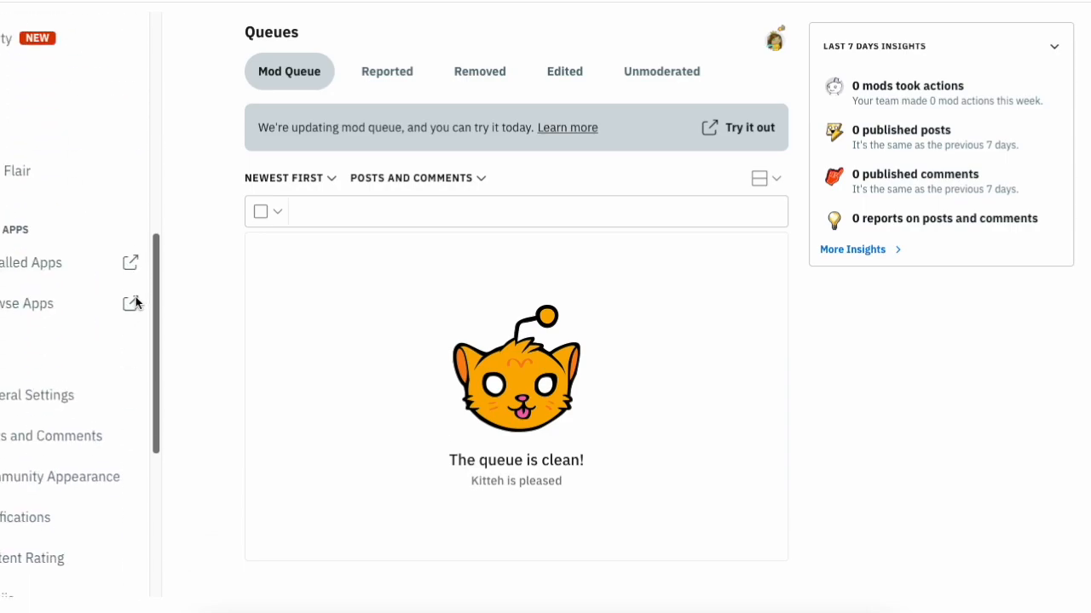
scroll(132, 375, "down", 1)
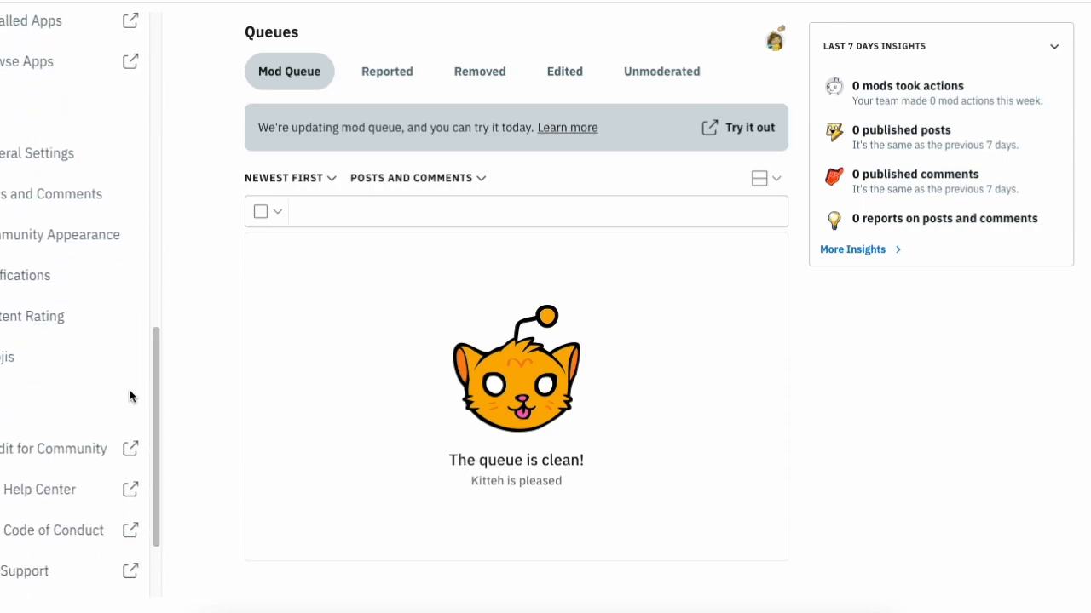
left_click(3, 362)
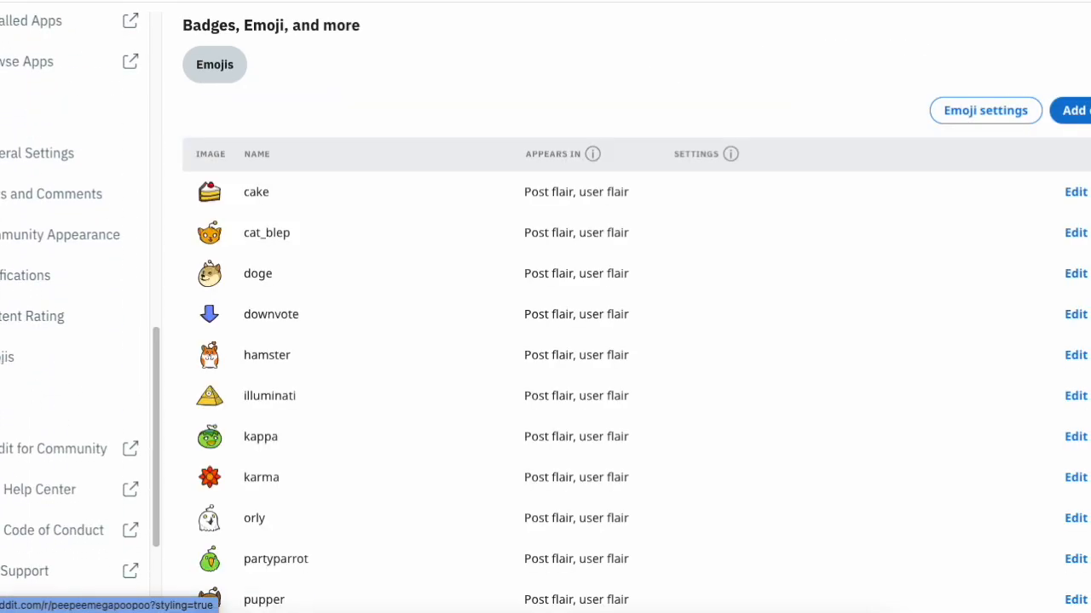
Examine the full list of default emojis, including their images, names and where each one appears
scroll(570, 358, "down", 7)
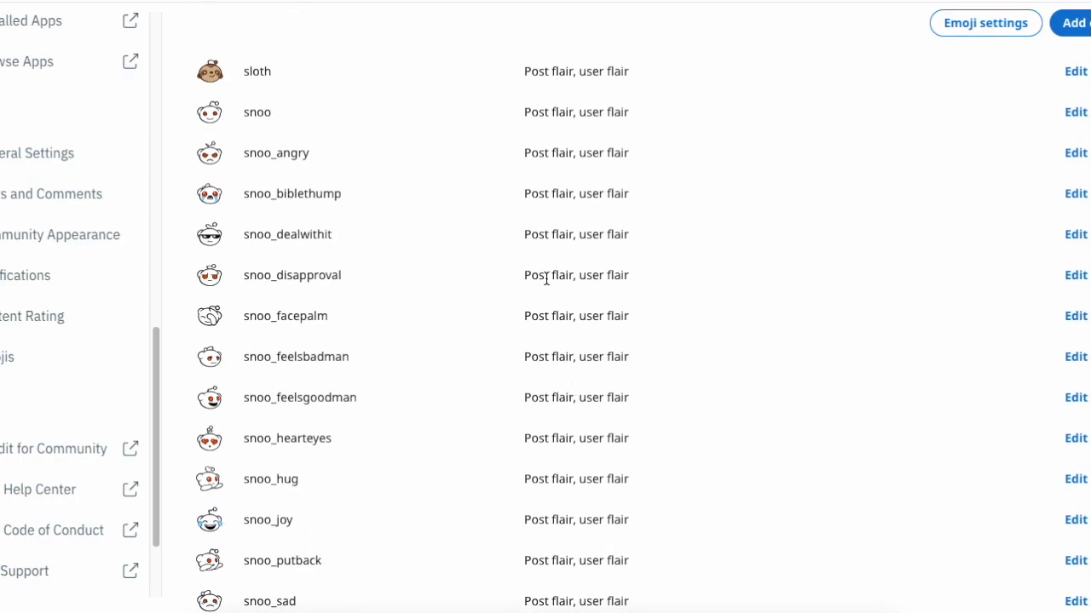
scroll(448, 417, "down", 5)
scroll(455, 478, "up", 10)
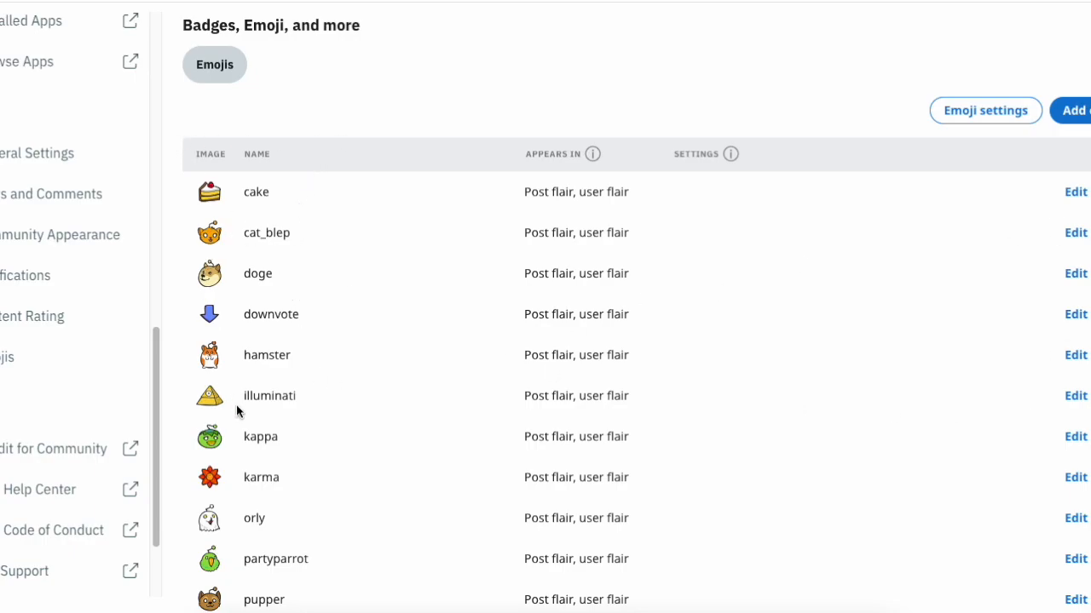
scroll(528, 416, "down", 5)
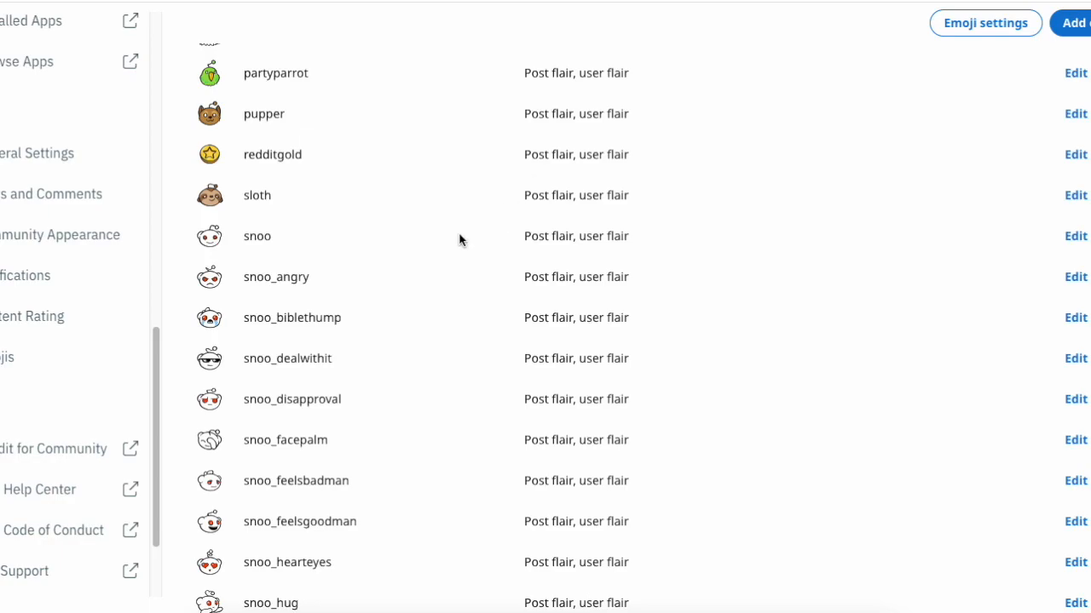
scroll(458, 236, "down", 3)
scroll(877, 312, "down", 6)
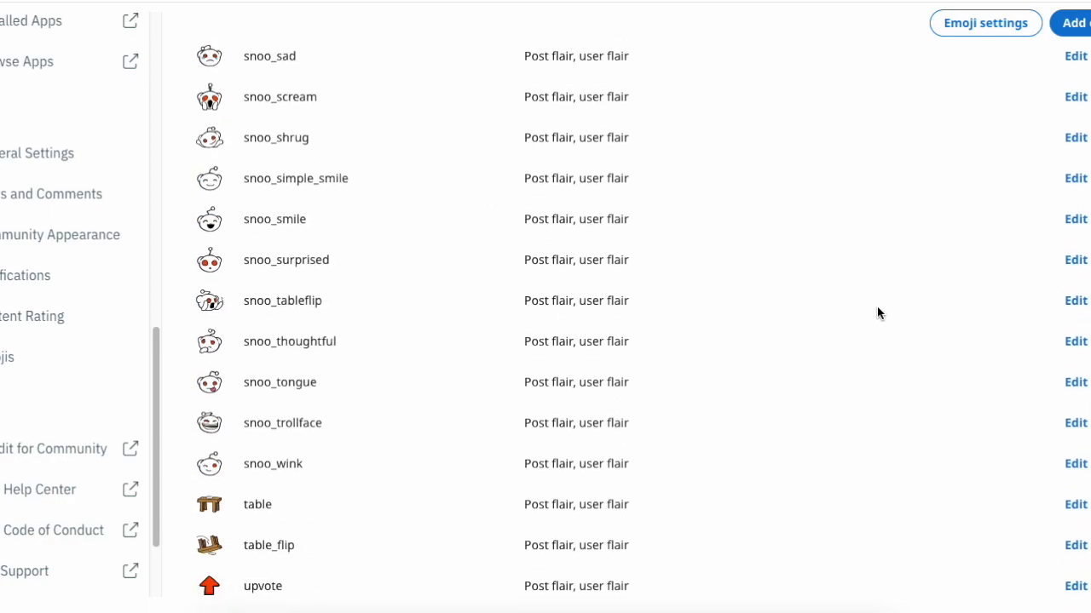
scroll(251, 374, "up", 2)
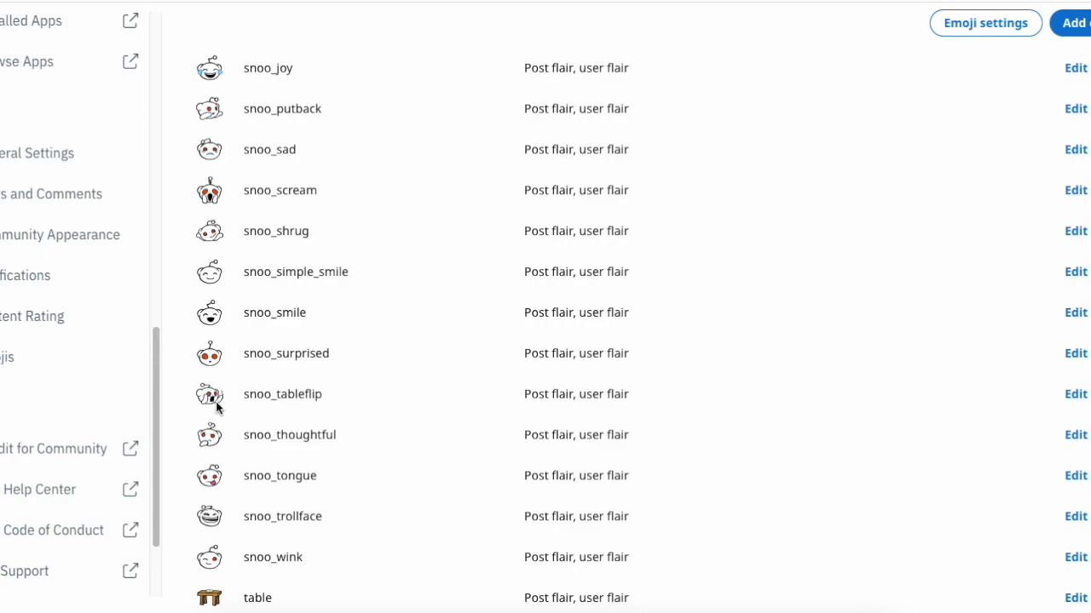
scroll(315, 374, "up", 10)
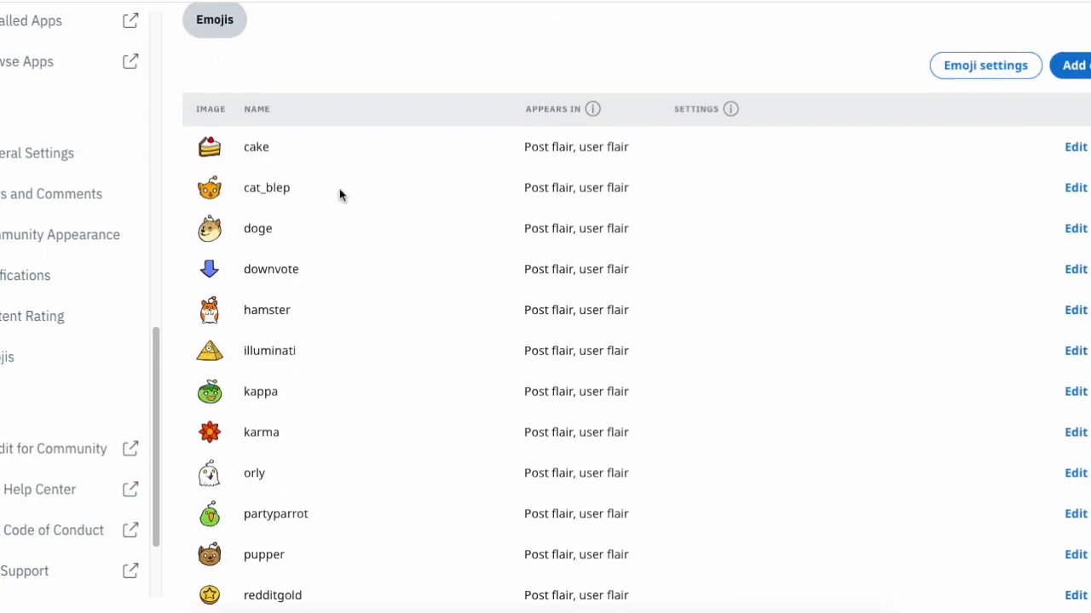
scroll(341, 195, "up", 1)
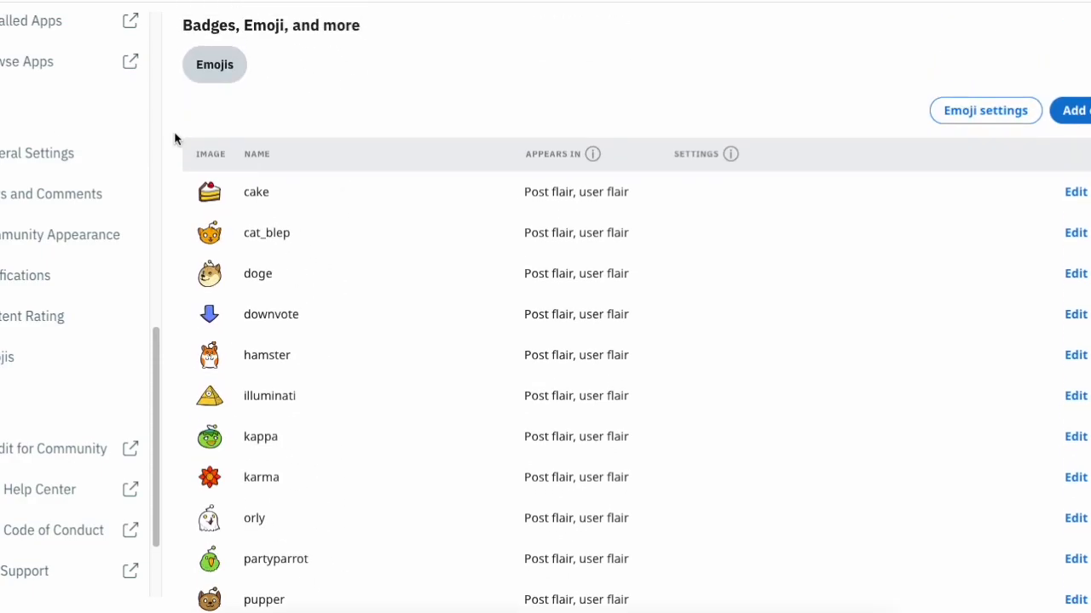
Check the option that enables emojis in this community, switching it off and back on without saving
left_click(953, 113)
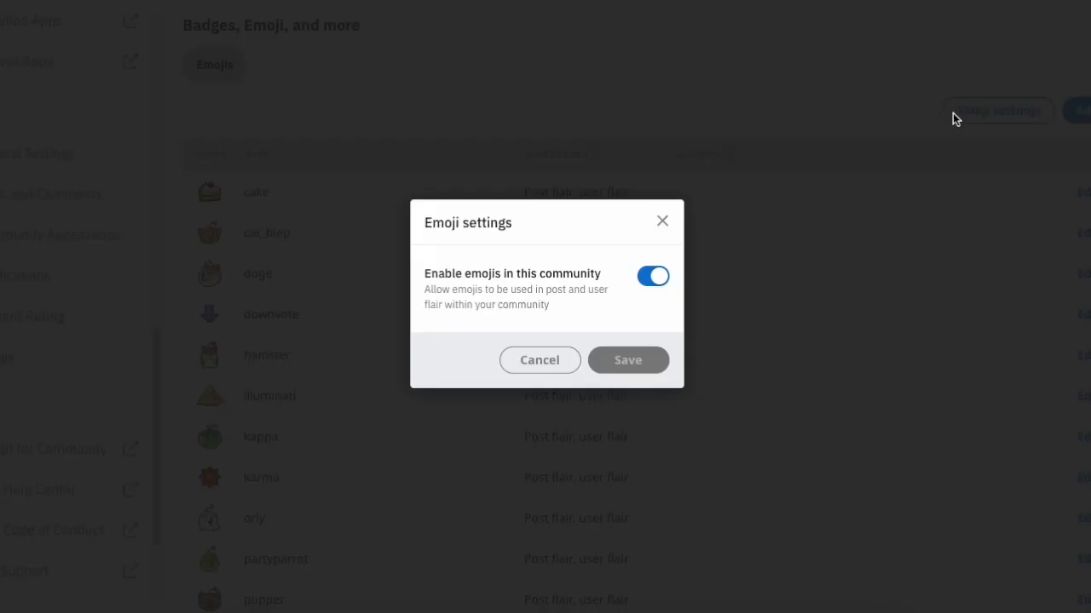
left_click(650, 276)
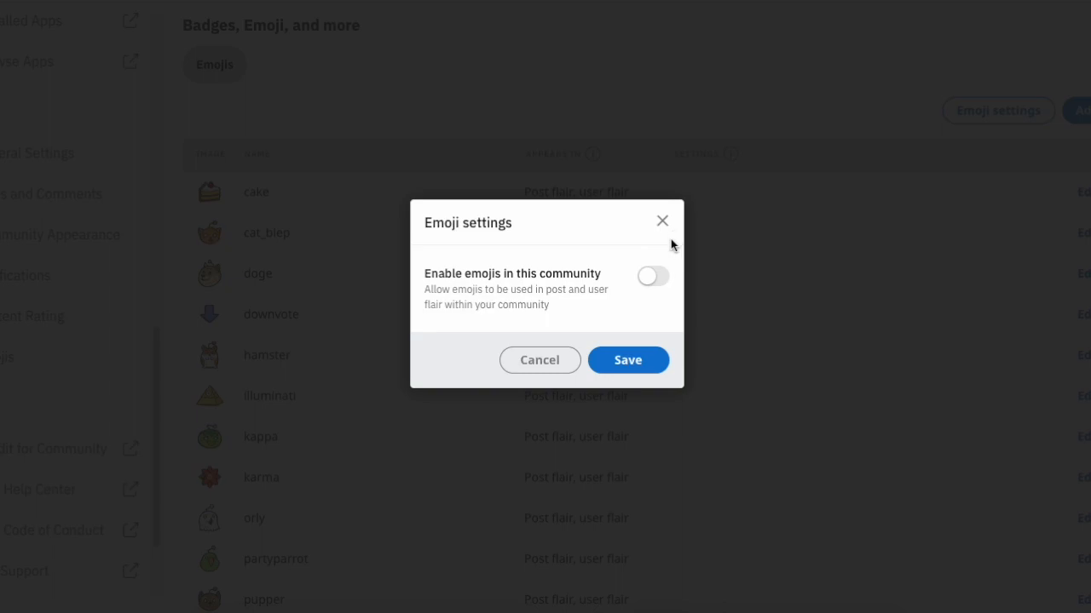
left_click(657, 276)
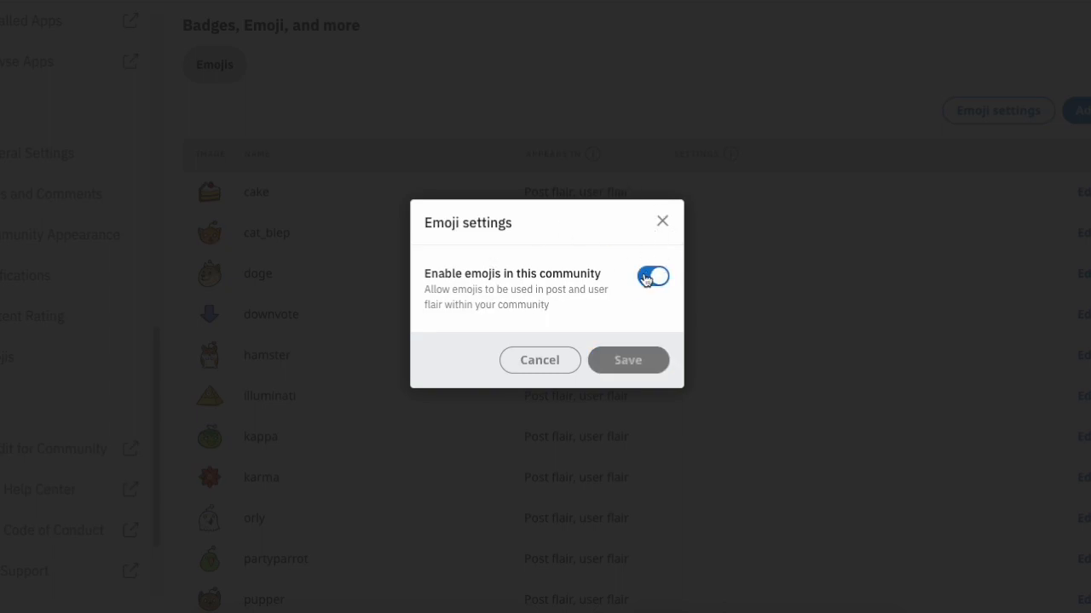
left_click(662, 221)
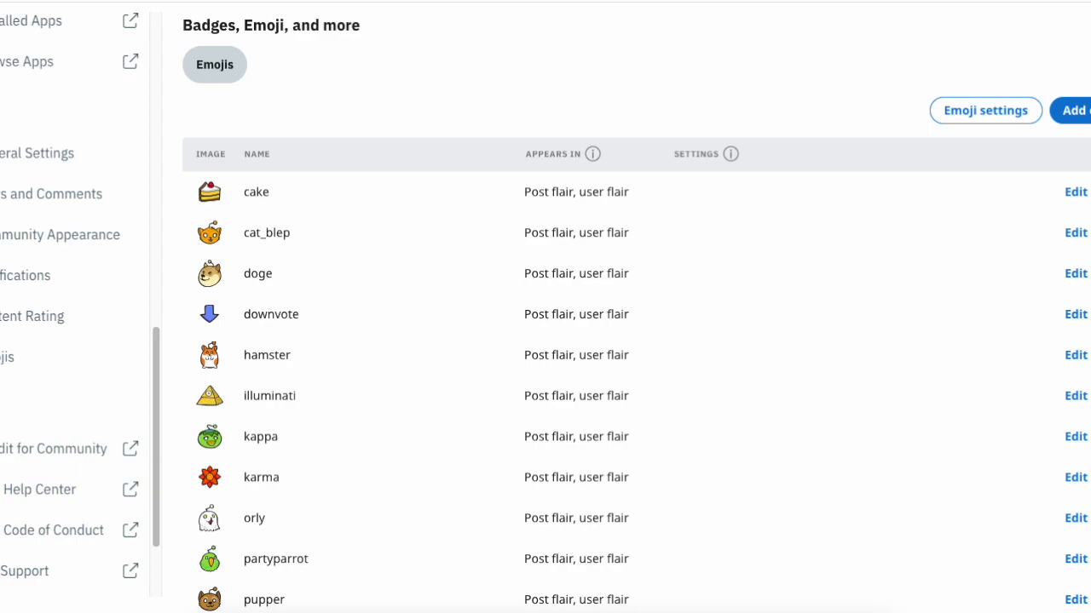
Start adding a new emoji to the community
left_click(1071, 110)
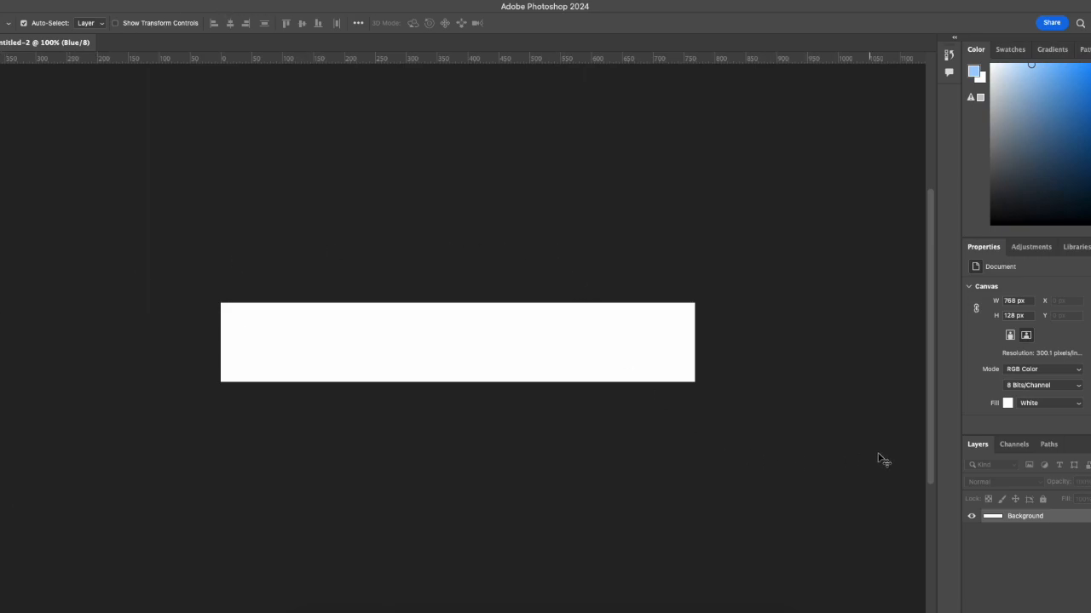
Switch to Photoshop, unlock the background layer, and place "Lorem Ipsum" placeholder text in 12 pt Rhuma Sinera Regular near the canvas's left end
left_click(446, 354)
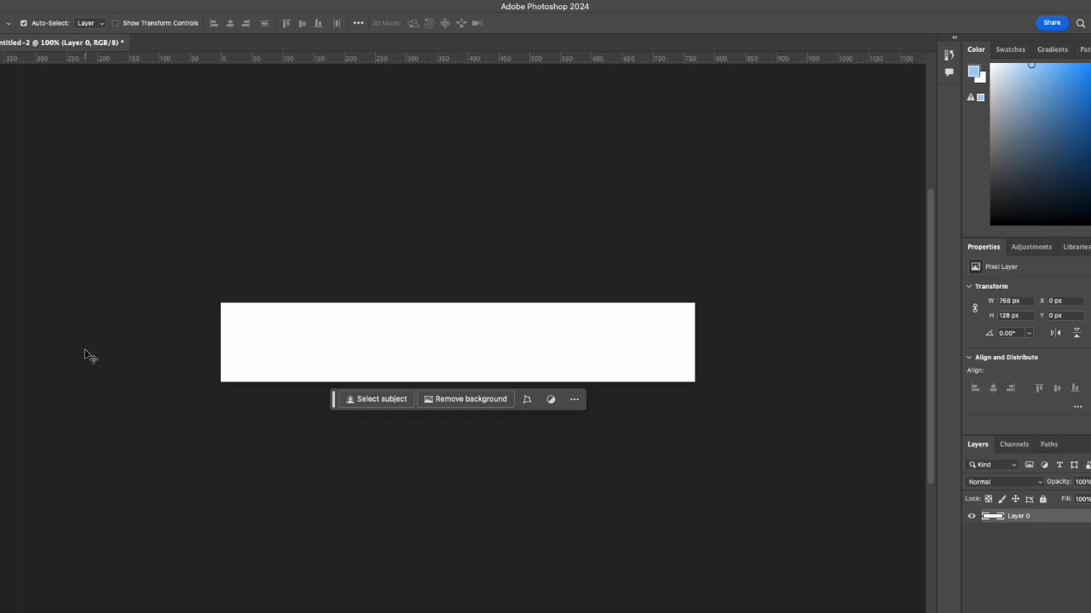
left_click(0, 316)
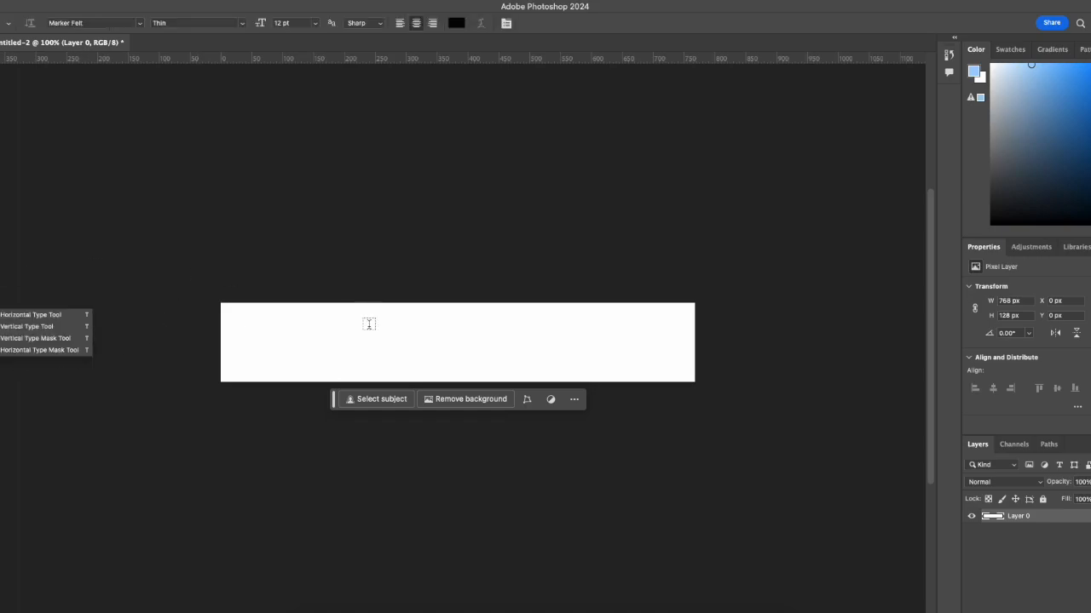
left_click(245, 338)
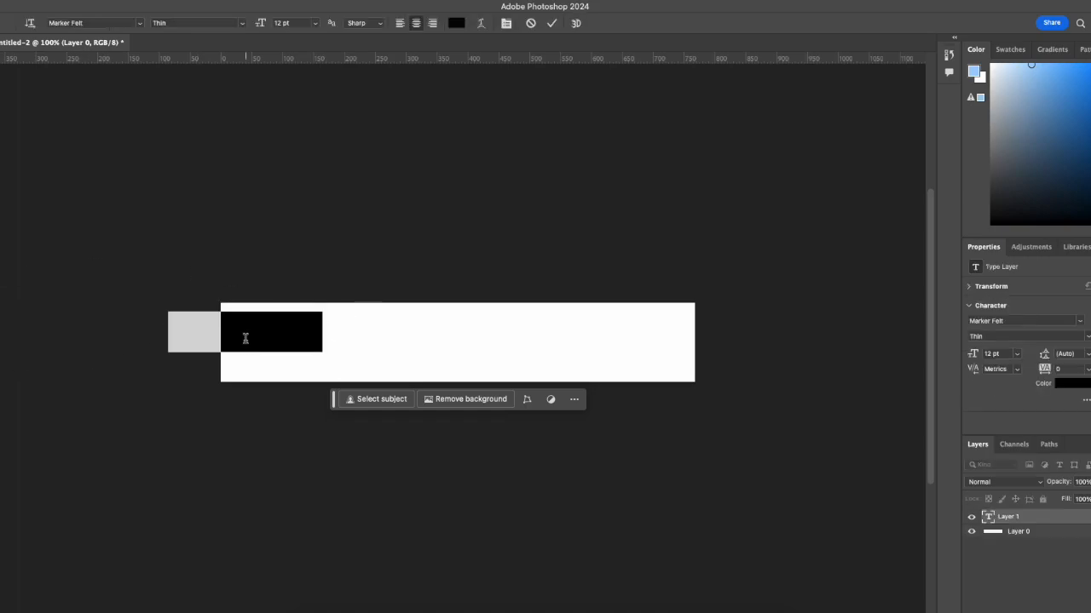
left_click(0, 61)
left_click_drag(258, 335, 323, 345)
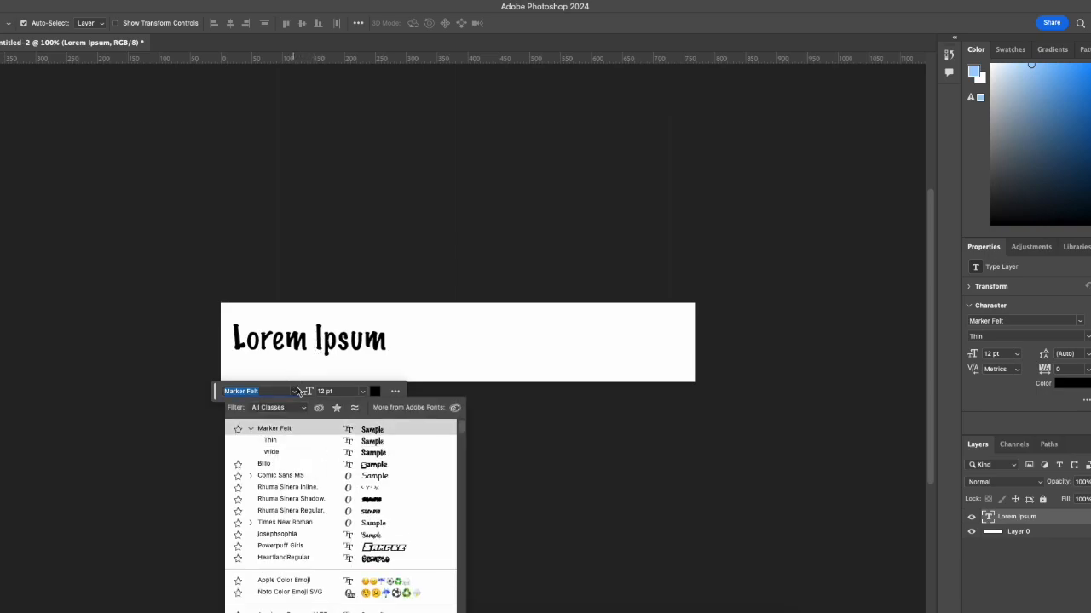
left_click(368, 513)
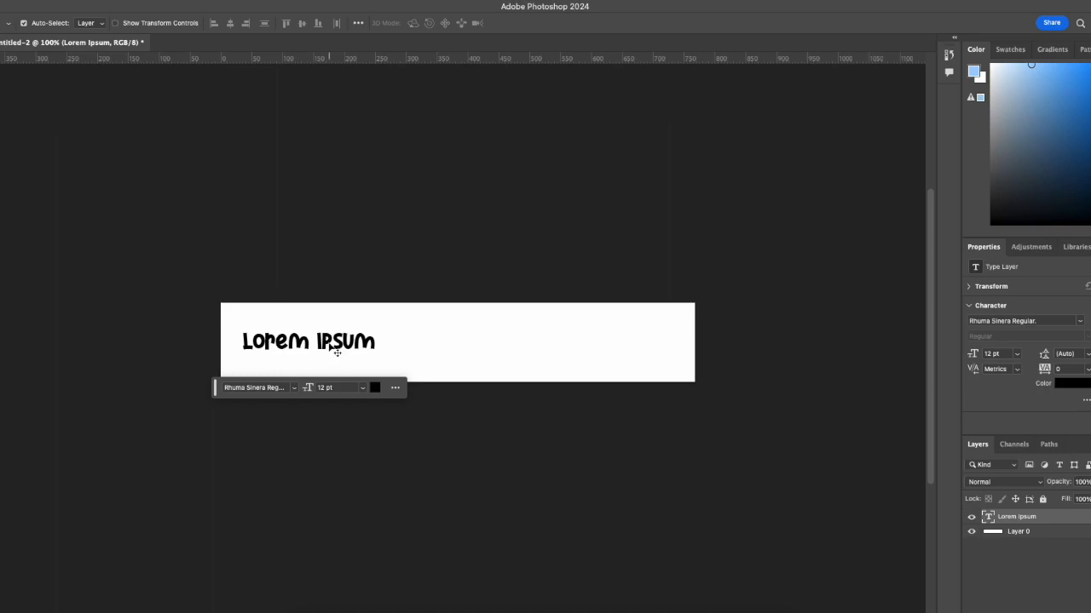
Replace the placeholder text with "Marshmallow" and set its font size to 16 pt
double_click(337, 351)
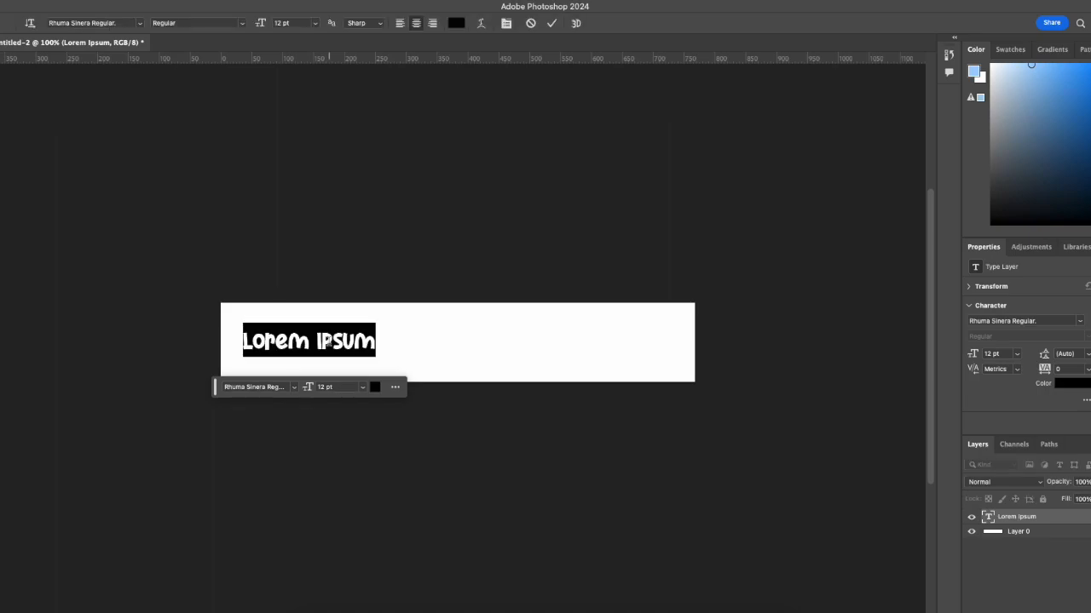
type("Marshmallow")
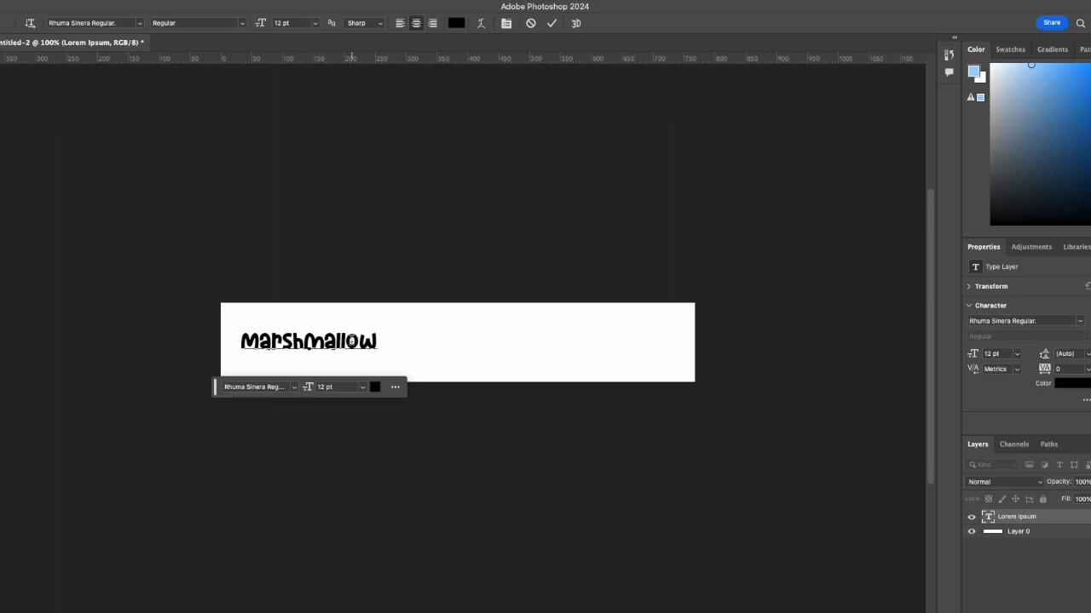
left_click(362, 387)
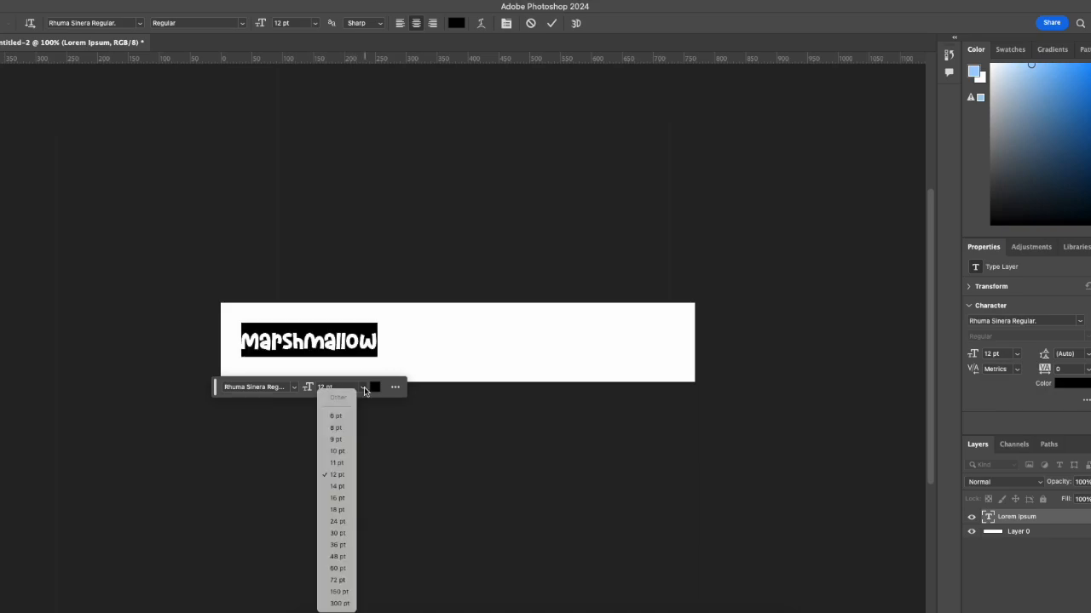
left_click(337, 498)
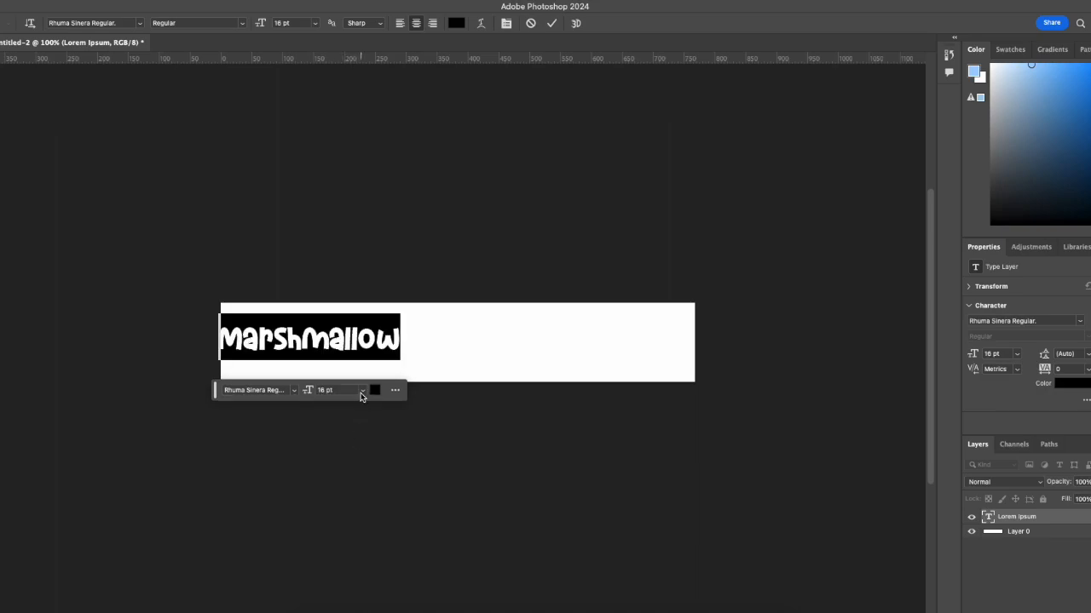
Set the "Marshmallow" text to 36 pt and move it to the middle of the white canvas
left_click(362, 389)
left_click(340, 547)
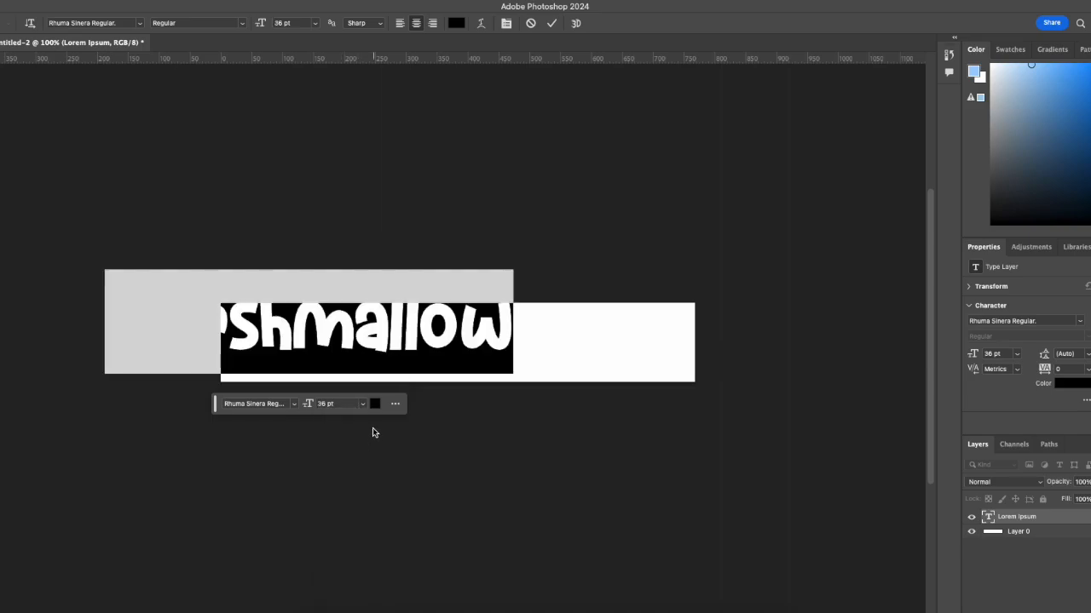
key("ctrl+Return")
key("v")
left_click_drag(255, 315, 404, 333)
Increase the "Marshmallow" text size to 40 pt and nudge the text to centre it on the canvas
double_click(404, 333)
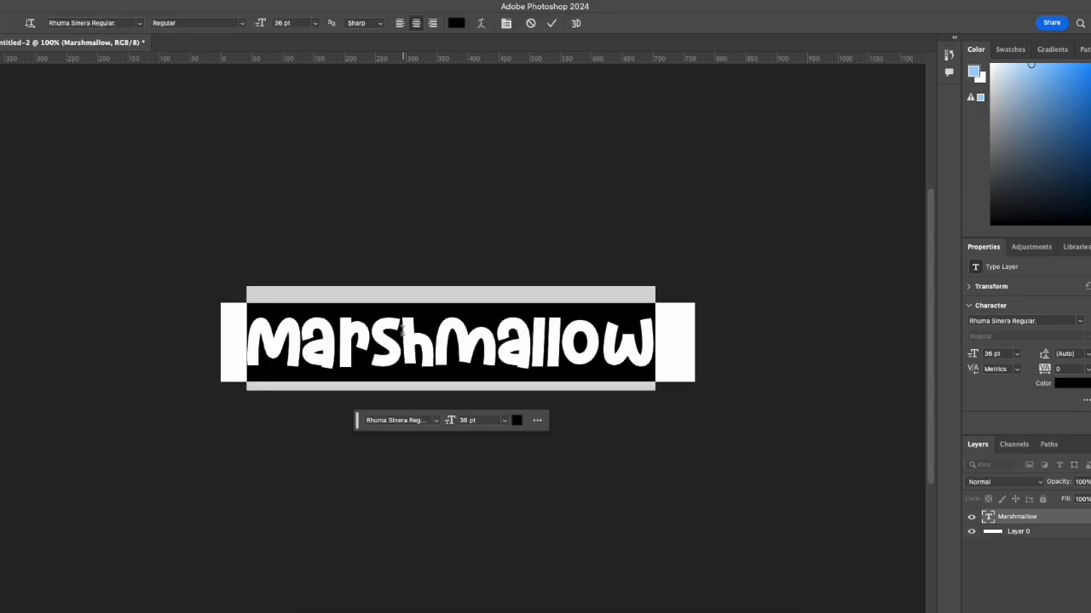
left_click(506, 424)
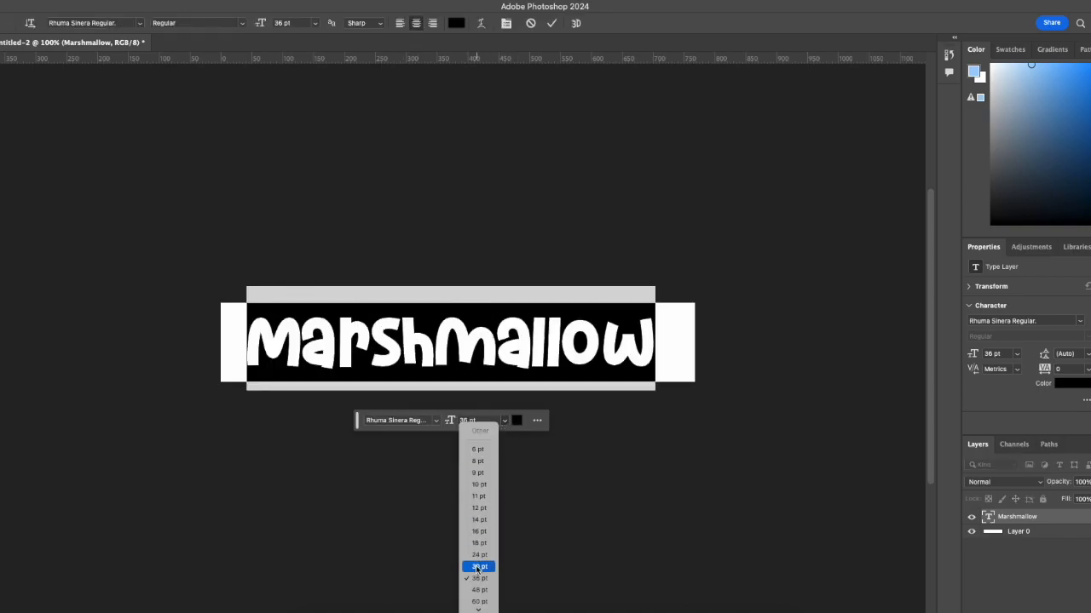
left_click(479, 418)
left_click(480, 418)
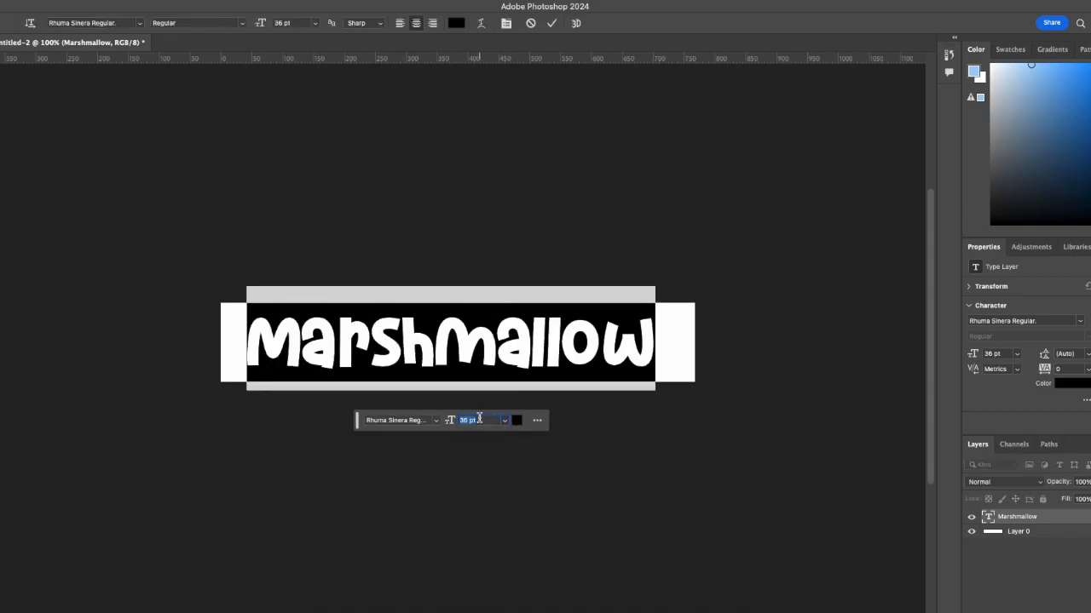
type("40")
key("Return")
key("ctrl+Return")
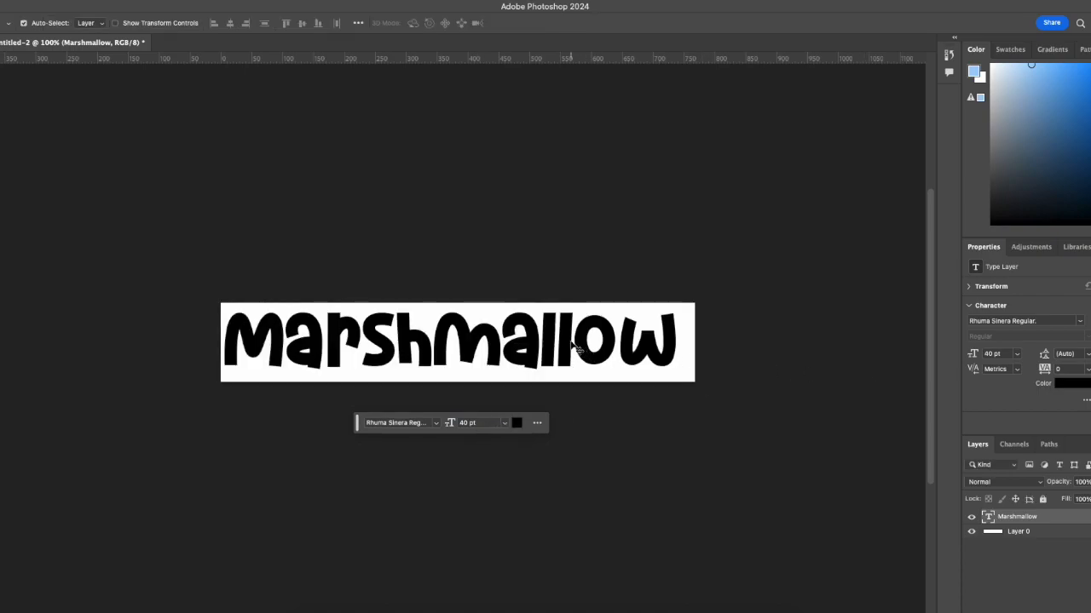
left_click_drag(573, 346, 579, 347)
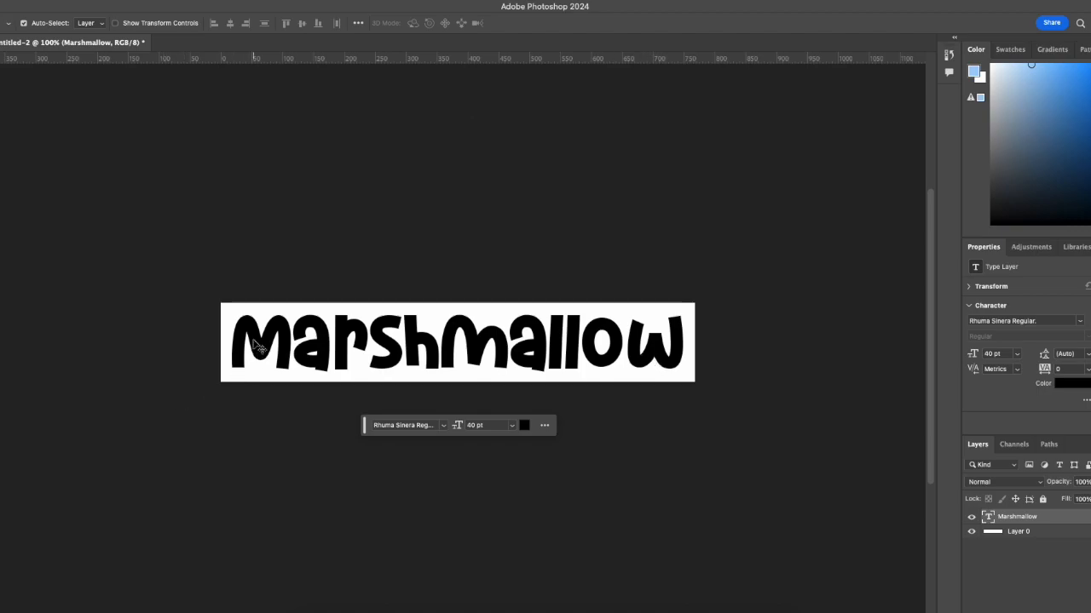
left_click(518, 425)
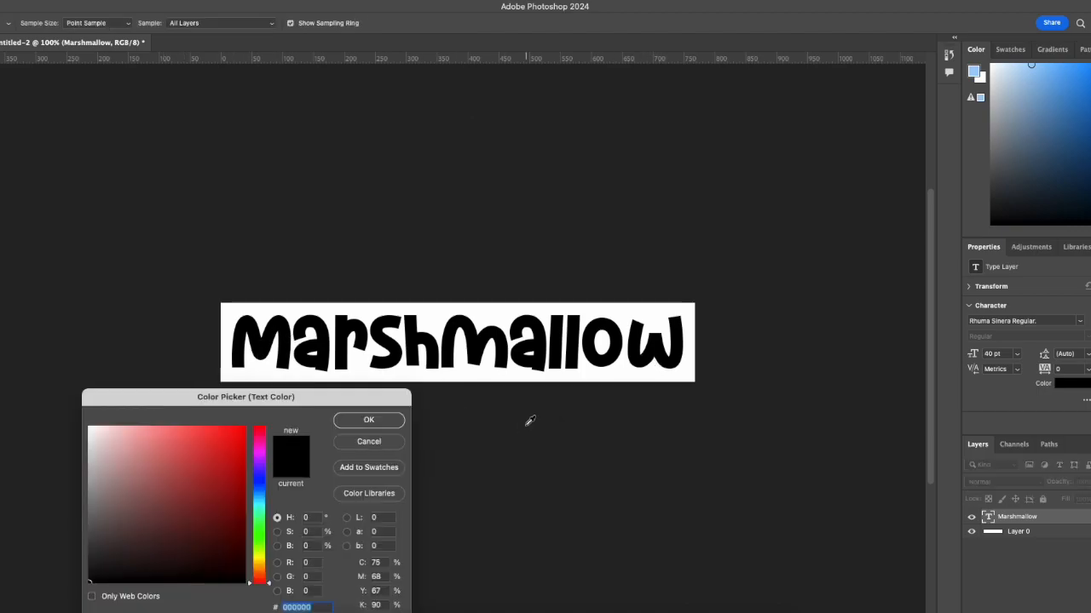
left_click(254, 450)
left_click_drag(257, 451, 259, 448)
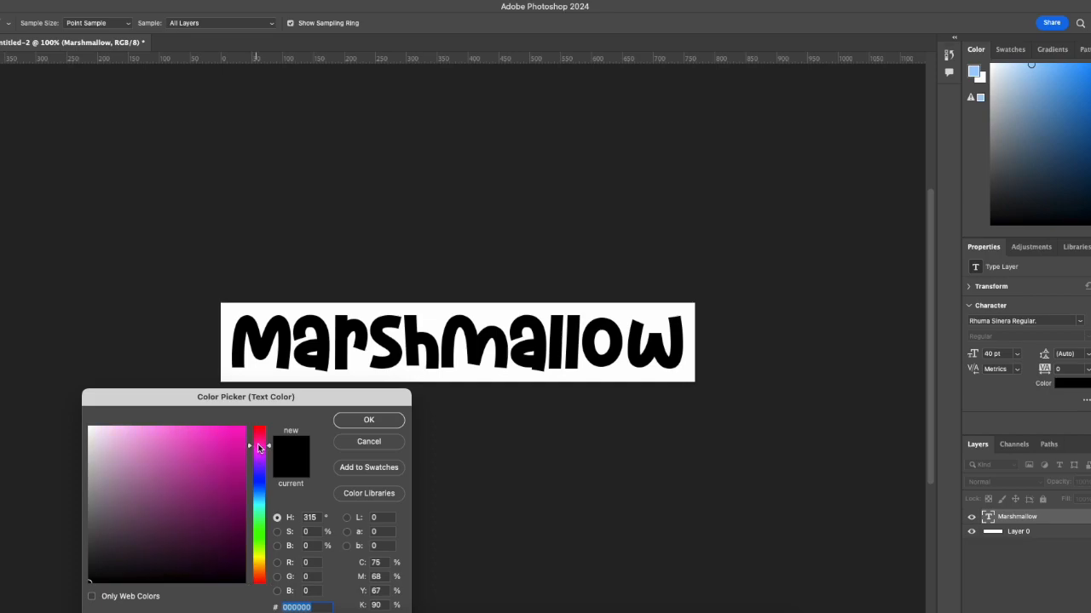
left_click(402, 444)
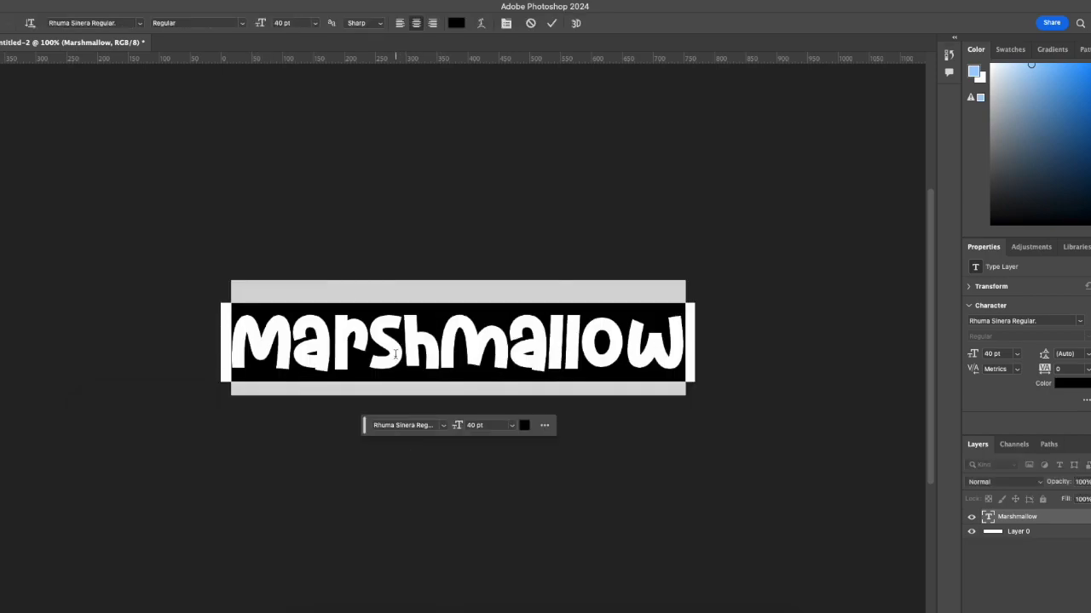
Recolor the "Marshmallow" text to pink #f675c7
left_click(524, 425)
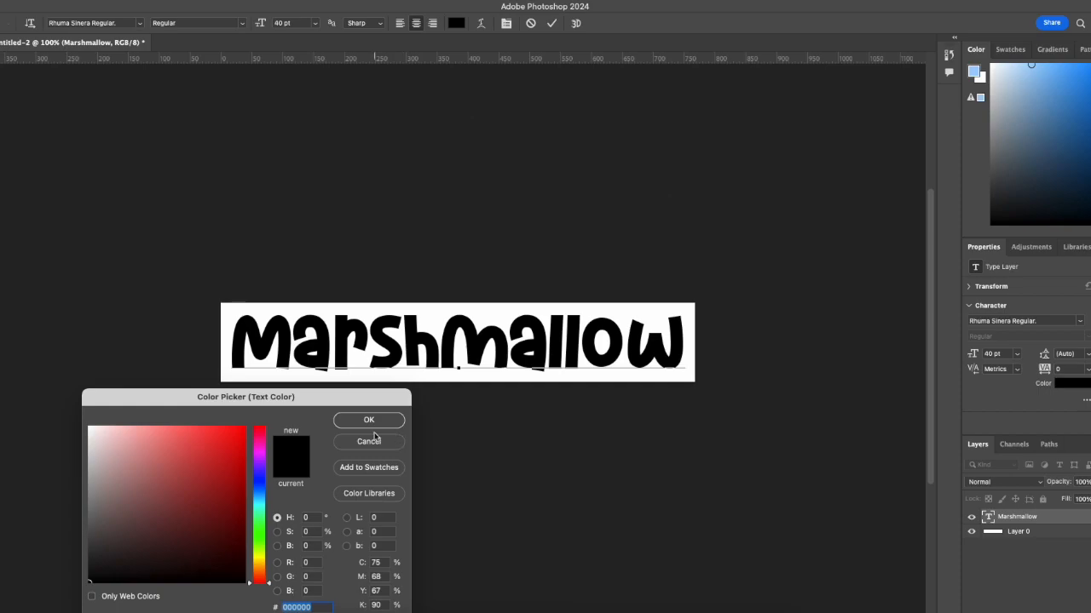
left_click(264, 450)
left_click_drag(263, 451, 265, 443)
left_click(157, 434)
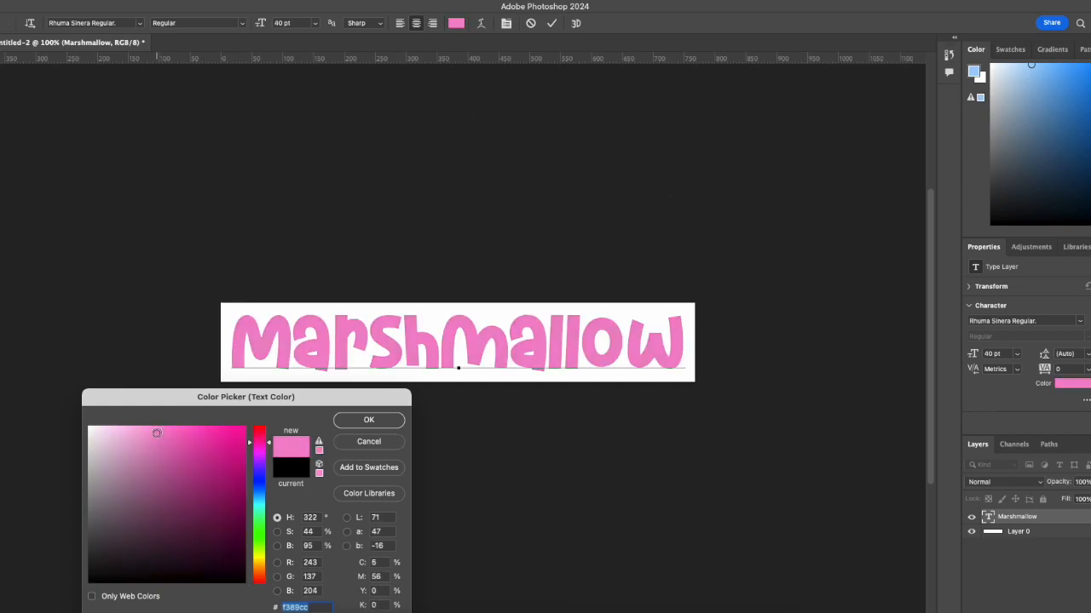
left_click_drag(171, 436, 170, 431)
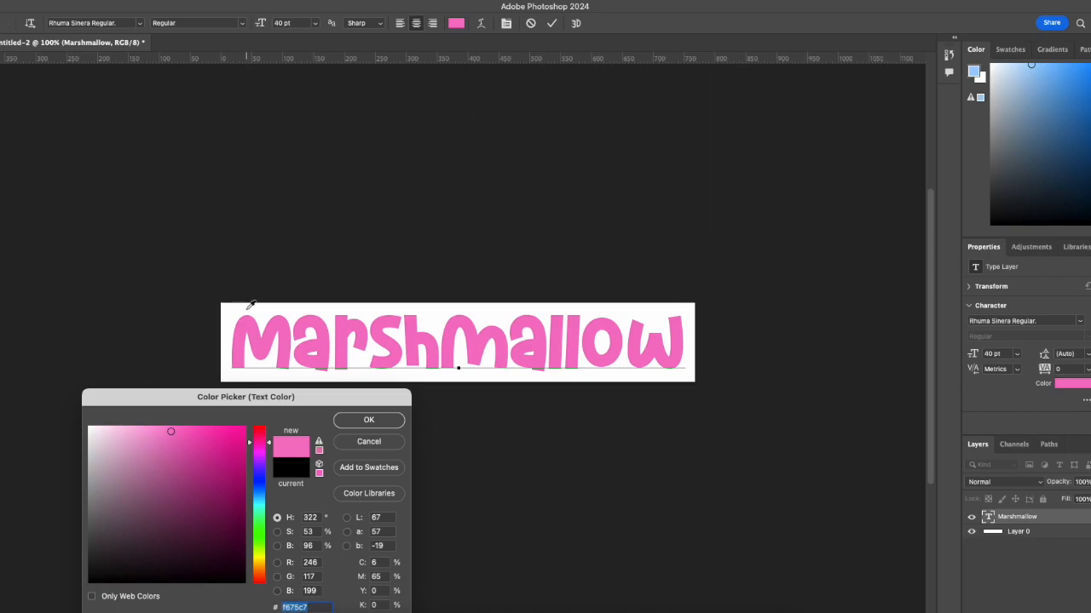
left_click(400, 418)
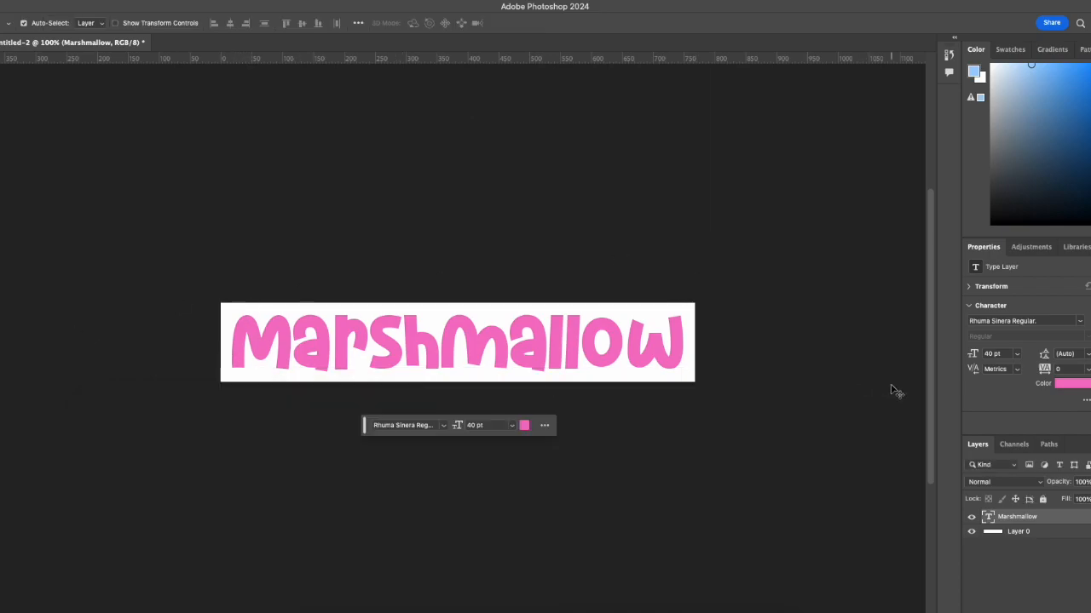
Duplicate the pink Marshmallow text layer and change the copy's font to Rhuma Sinera Shadow
right_click(1042, 520)
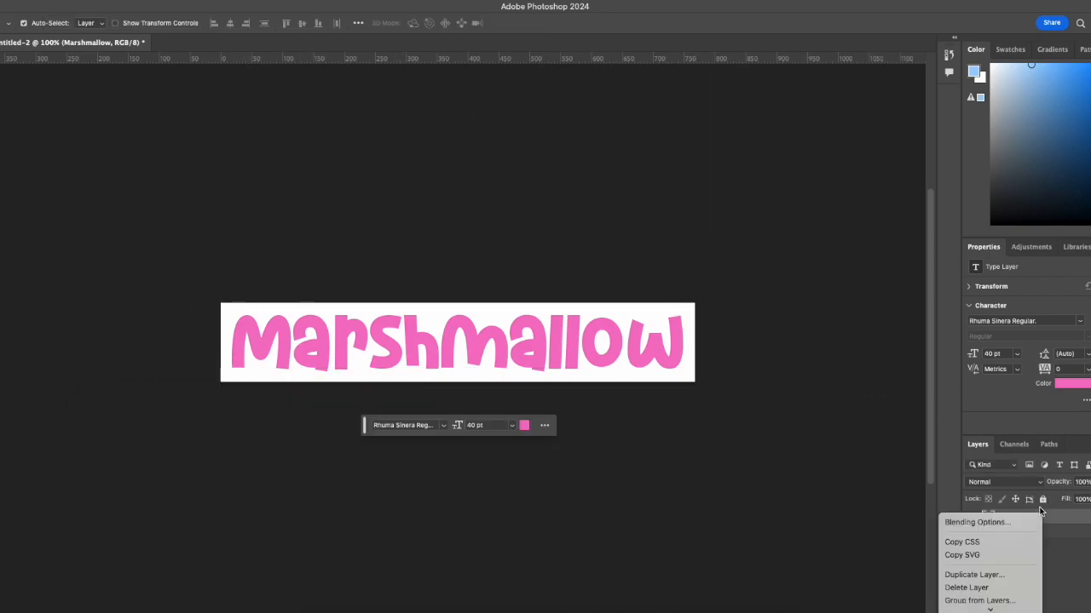
left_click(988, 575)
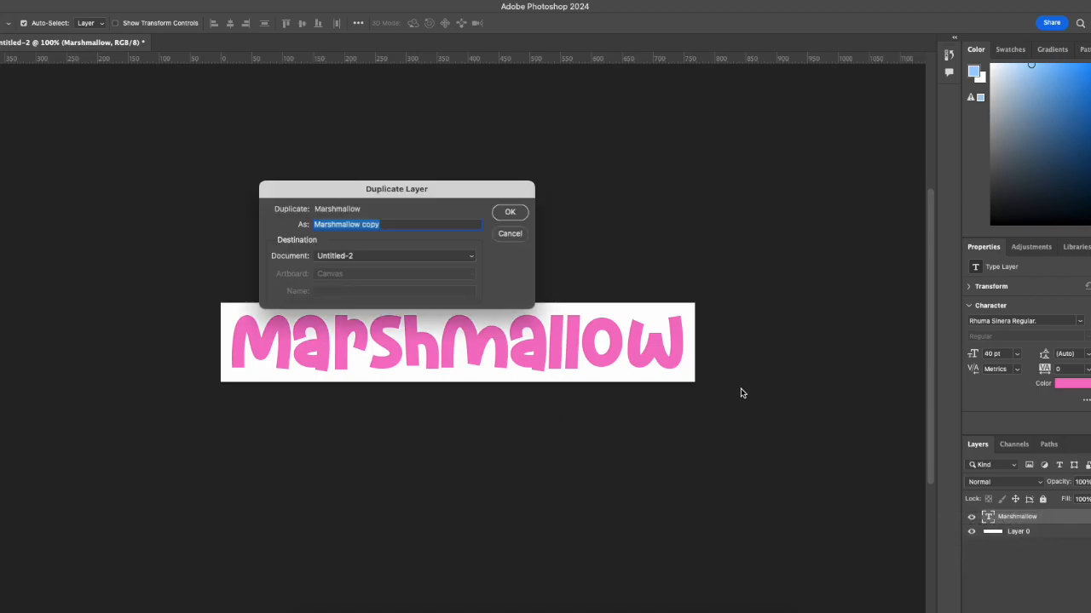
left_click(509, 212)
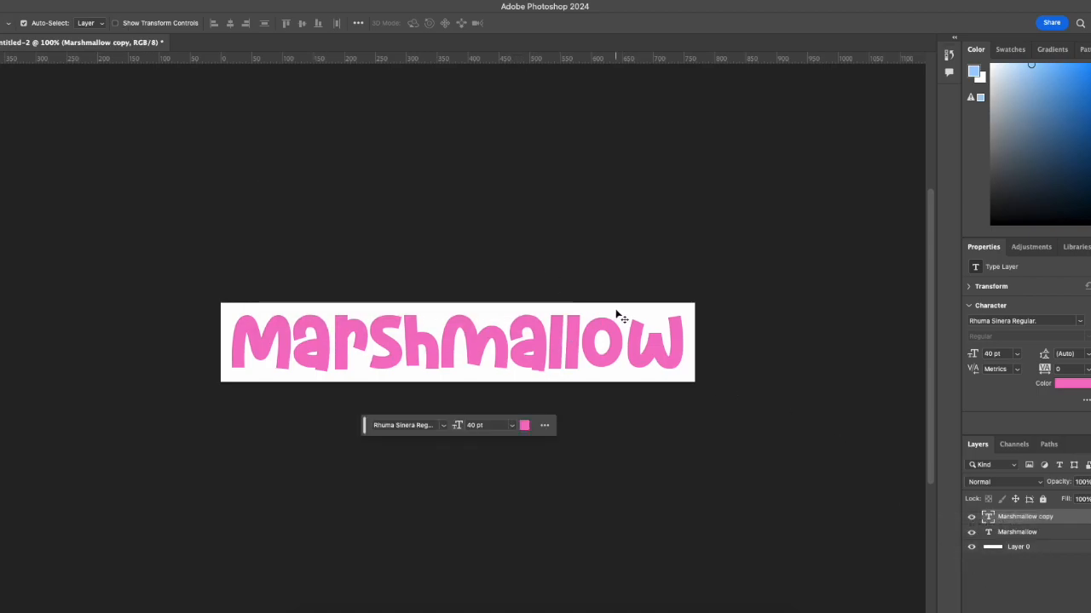
double_click(426, 360)
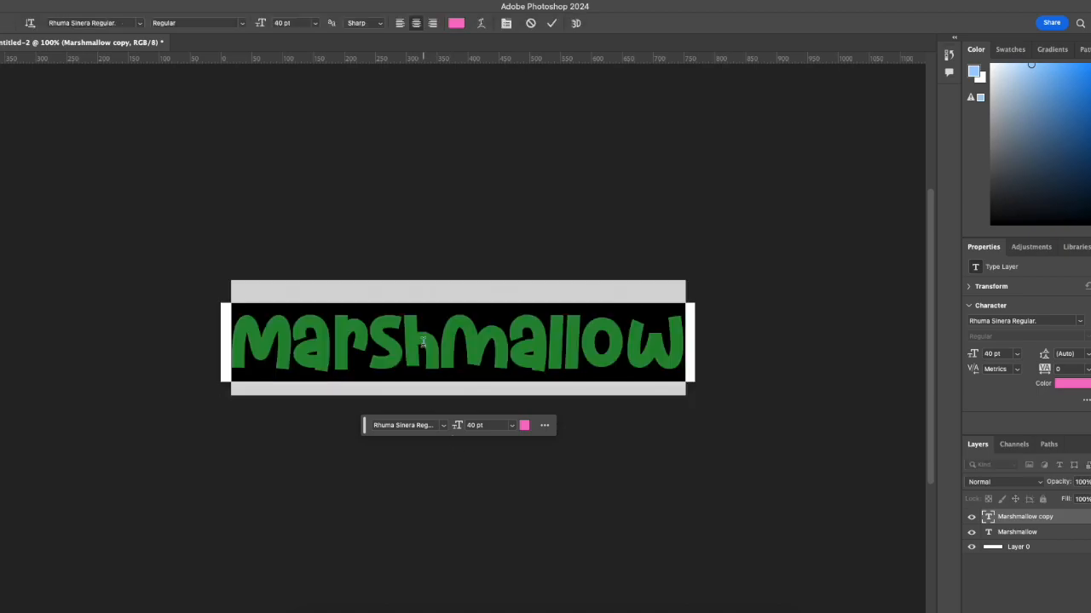
left_click(443, 426)
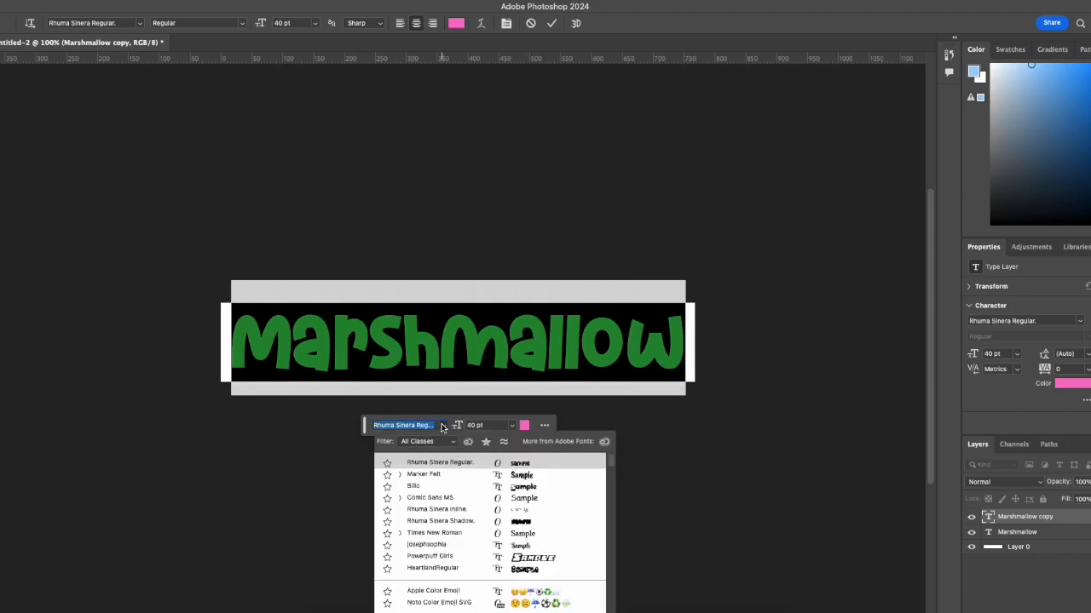
left_click(509, 523)
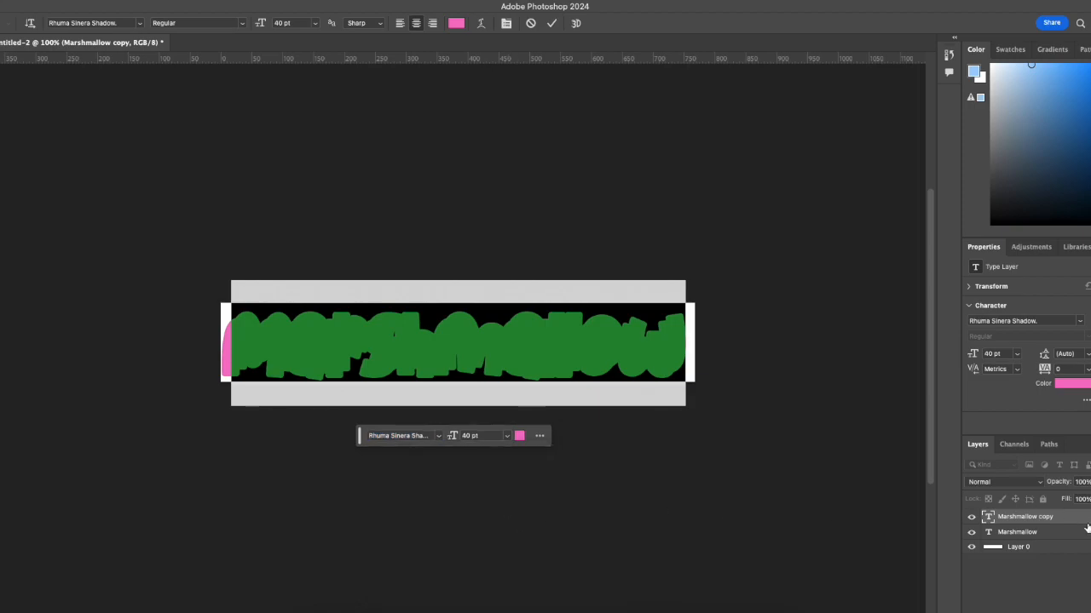
Move the shadow-font text layer beneath the original text layer and recolor it to dark purple #3f1d95
left_click(1046, 517)
left_click(1047, 530)
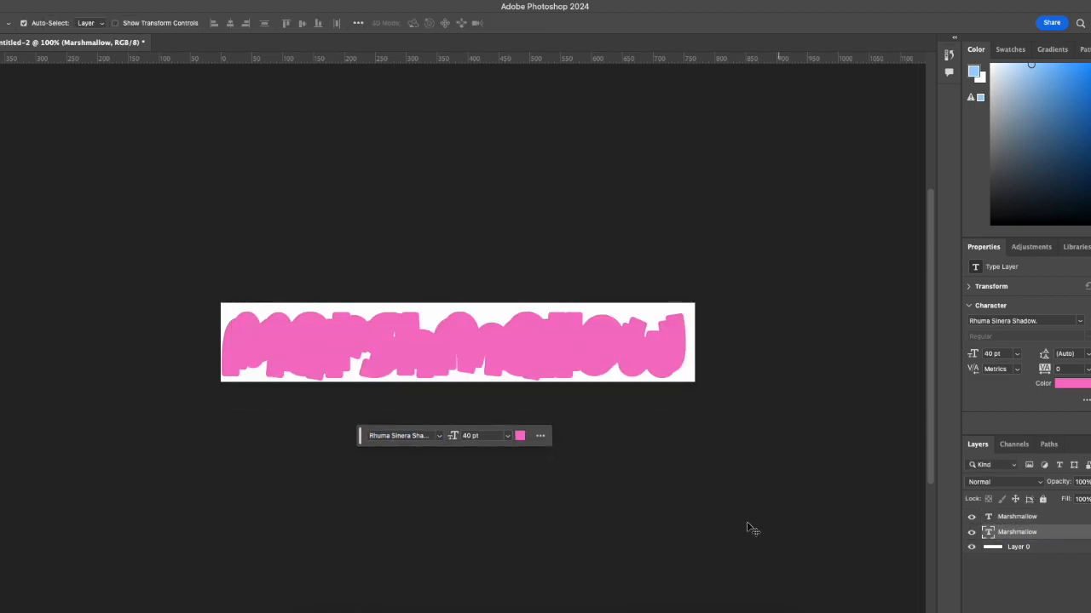
left_click(519, 435)
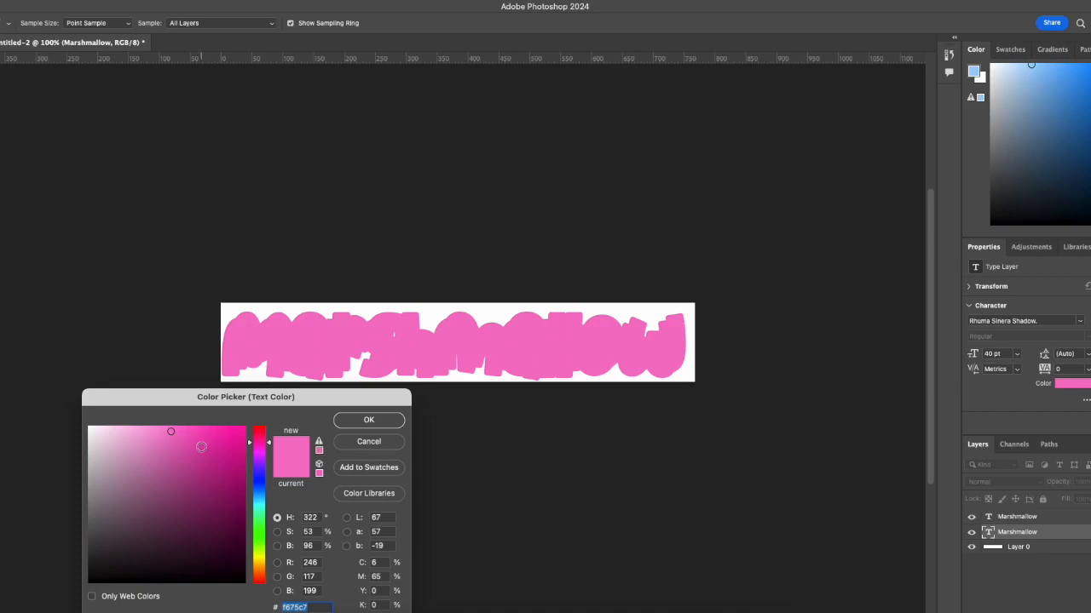
left_click(265, 462)
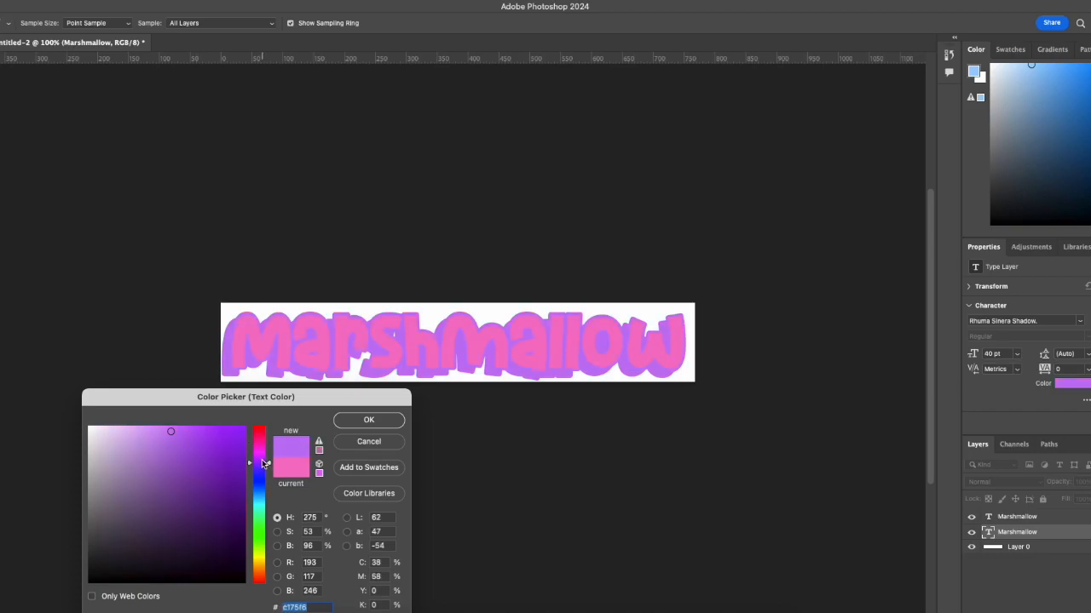
left_click(264, 471)
left_click(212, 490)
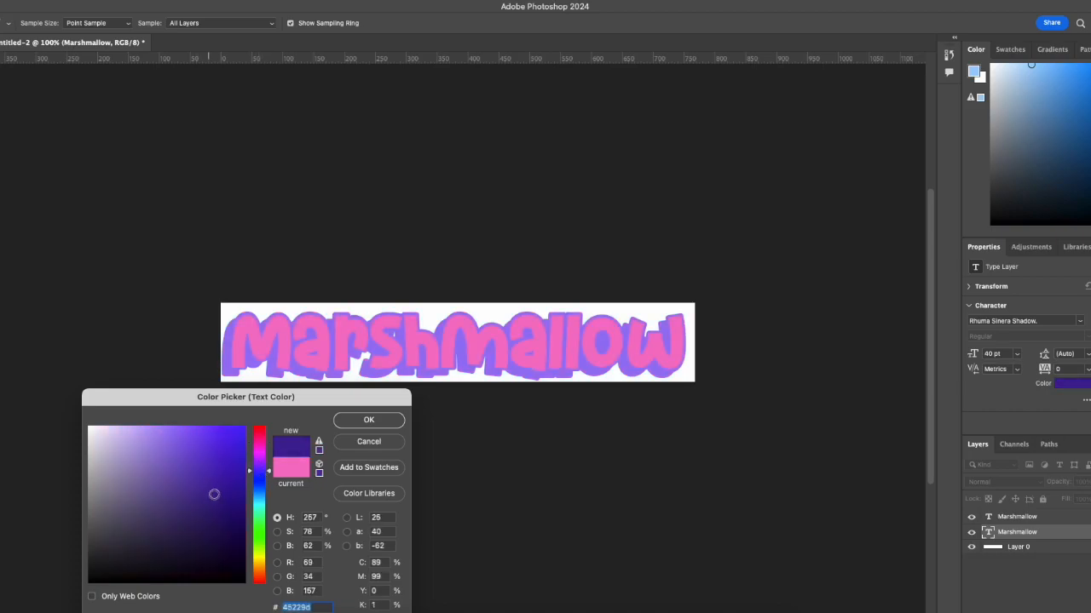
mouse_move(212, 490)
left_mouse_down()
mouse_move(214, 500)
mouse_move(217, 490)
left_mouse_up()
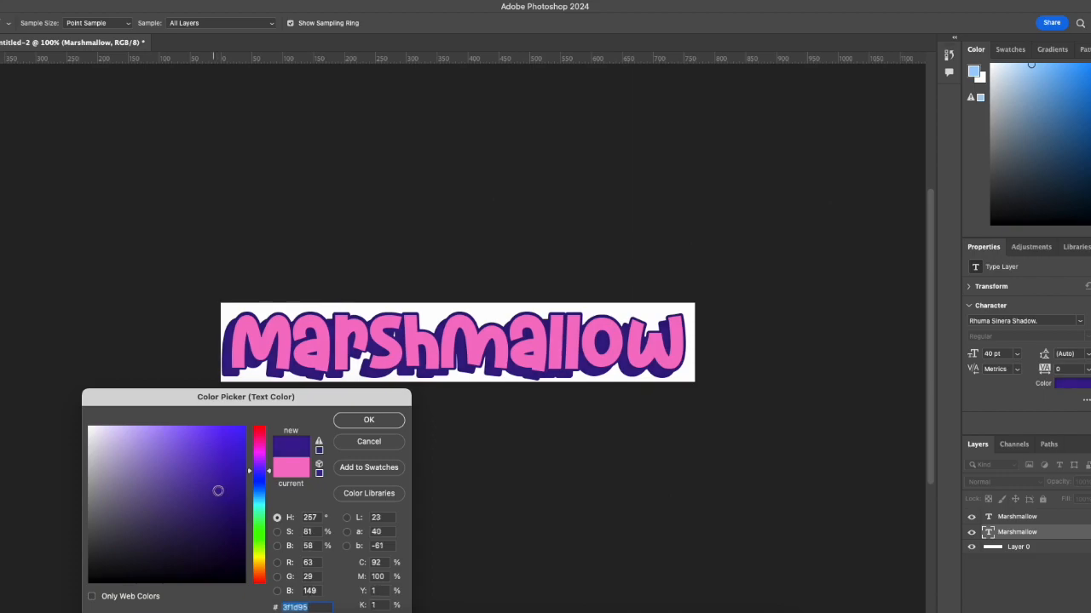
left_click(373, 422)
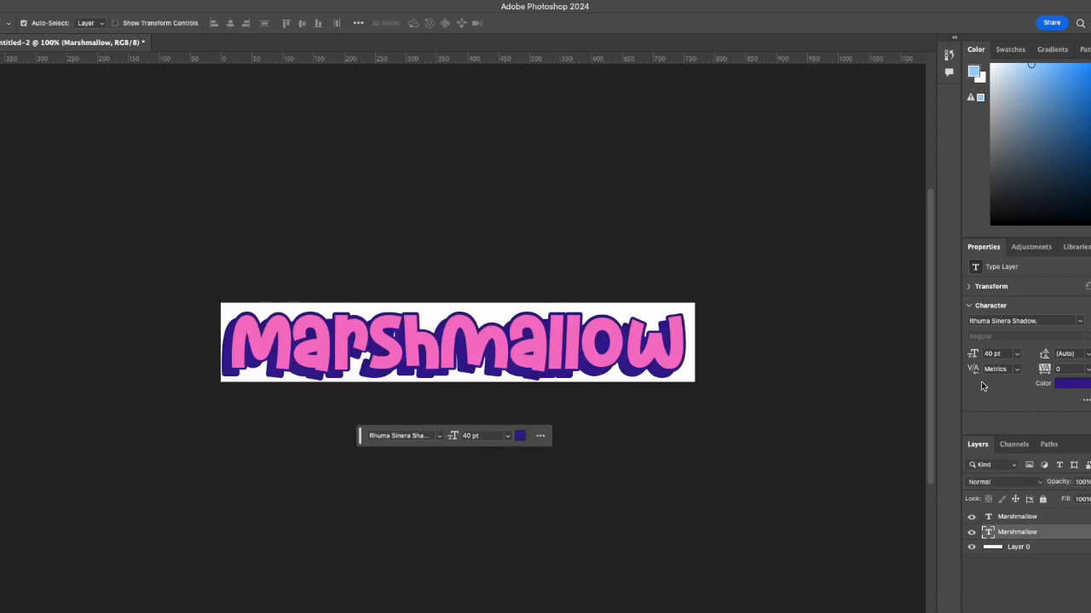
Duplicate the pink Marshmallow text layer and change the copy's font to Rhuma Sinera Inline
left_click(1018, 518)
right_click(1014, 518)
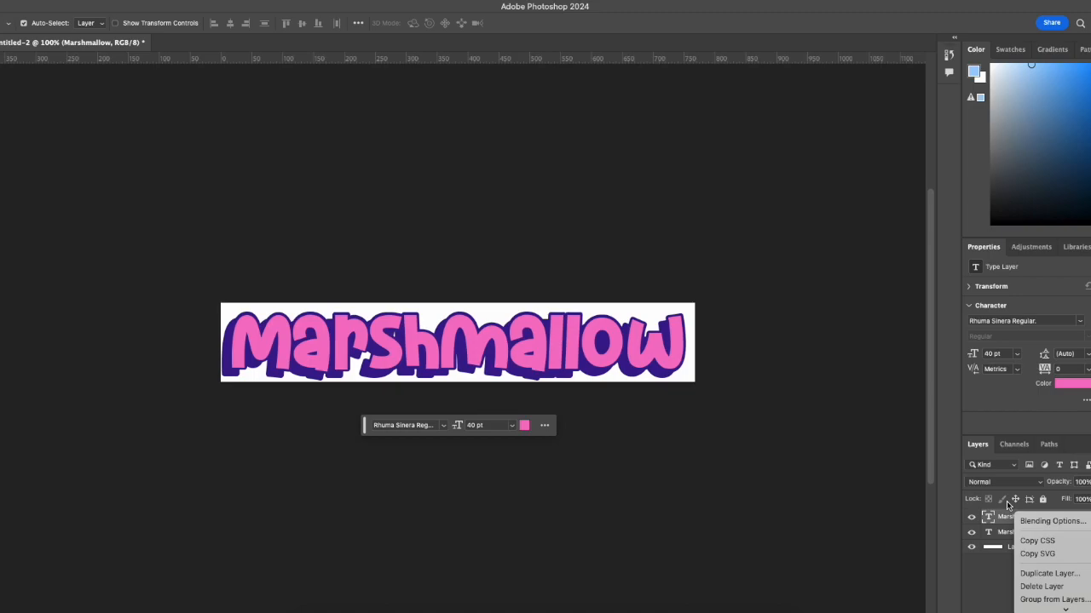
left_click(1046, 573)
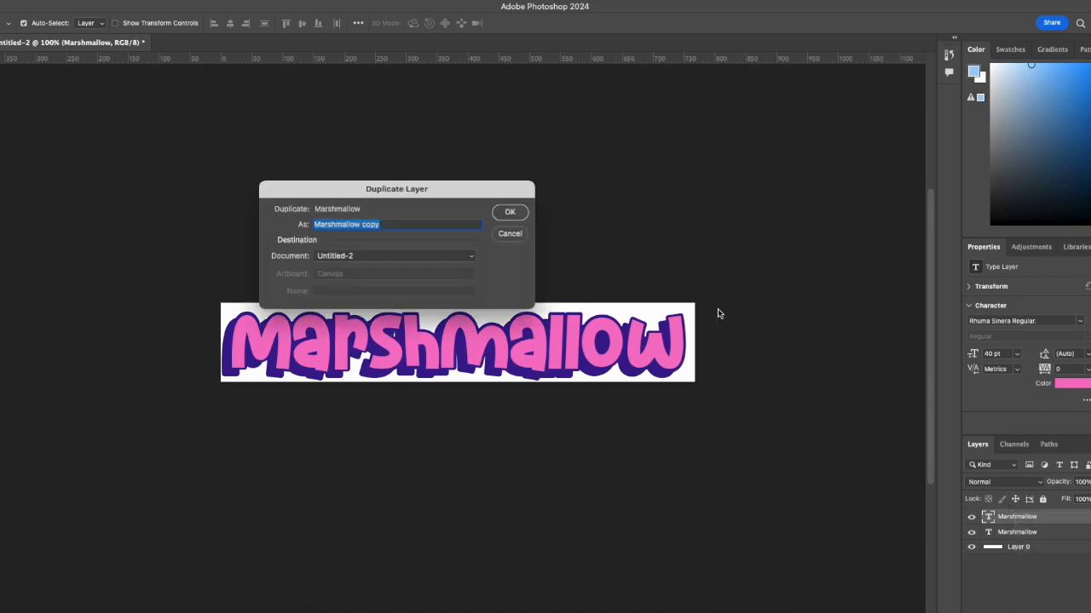
left_click(518, 213)
double_click(448, 356)
left_click(443, 426)
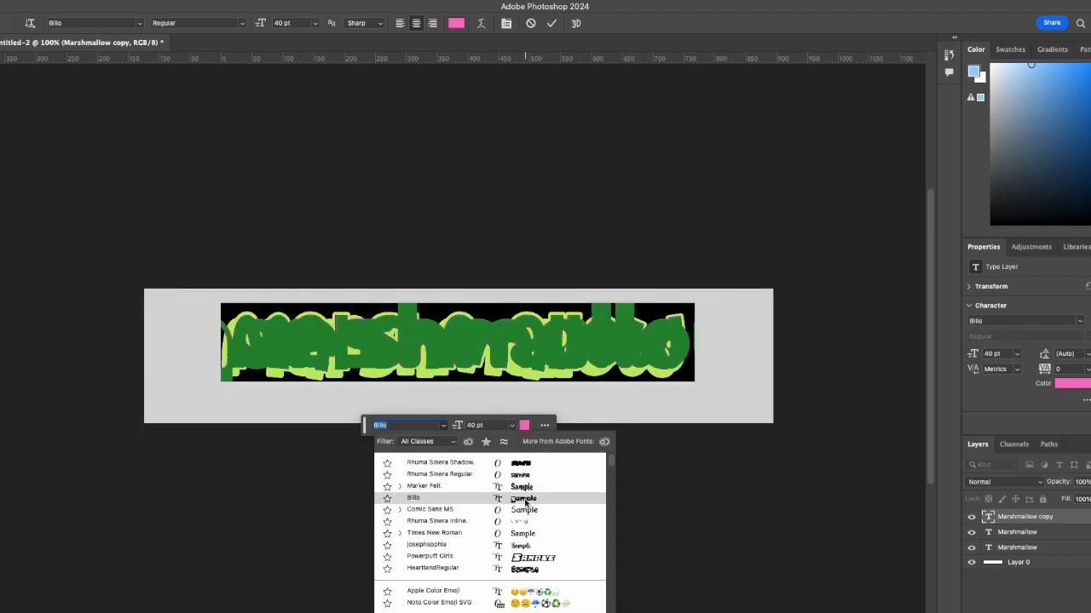
key("Escape")
Recolor the inline text copy to a very pale blue, #edfcff, as a highlight on the pink letters
left_click(524, 425)
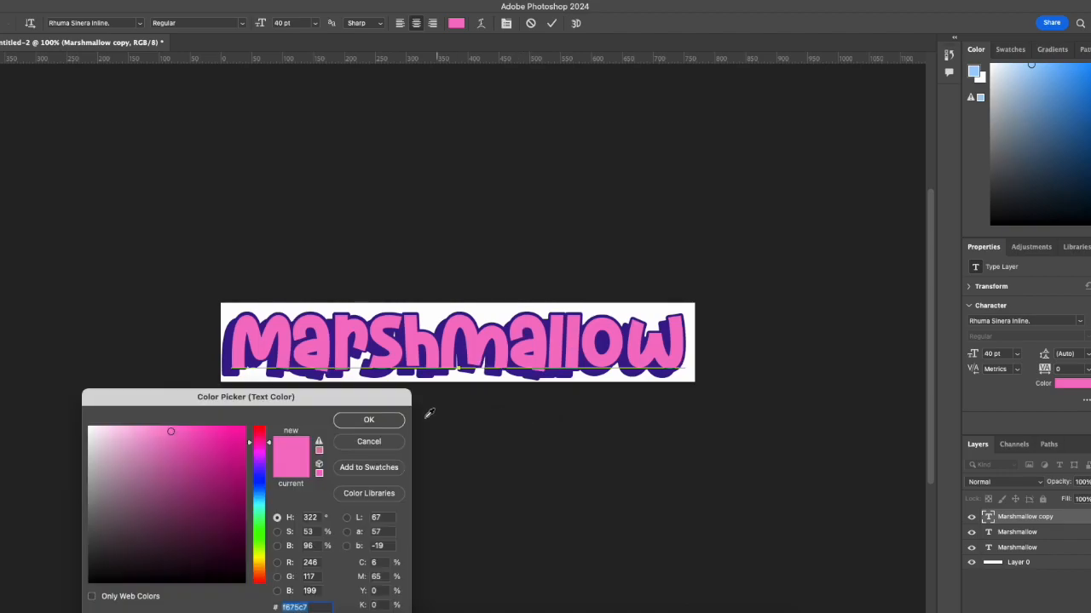
mouse_move(219, 449)
left_mouse_down()
mouse_move(61, 426)
mouse_move(108, 434)
mouse_move(95, 431)
left_mouse_up()
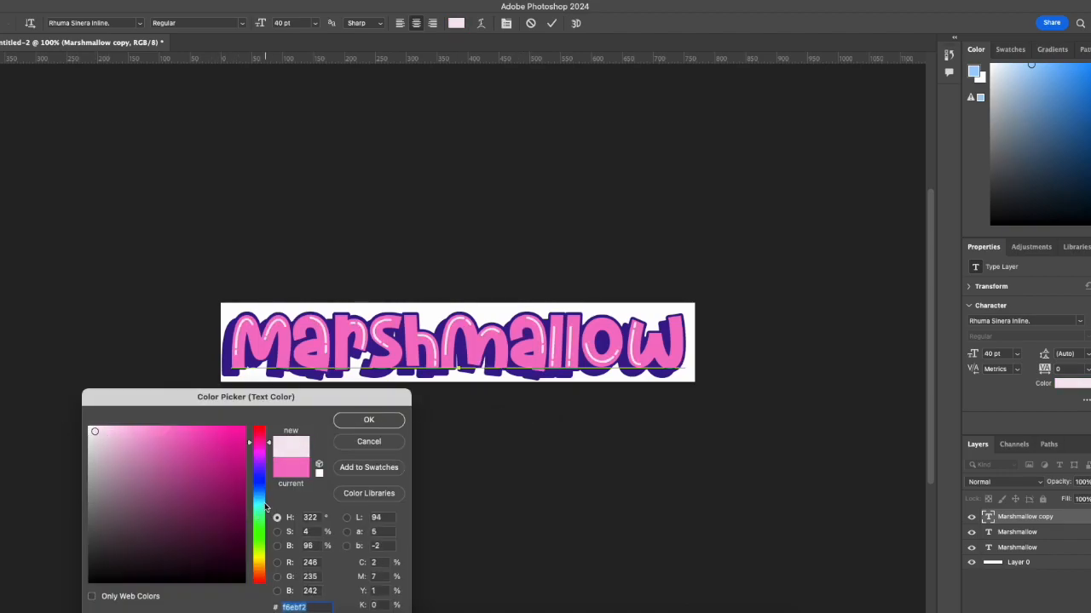
left_click(264, 506)
left_click(123, 427)
mouse_move(123, 429)
left_mouse_down()
mouse_move(137, 433)
mouse_move(130, 449)
mouse_move(102, 431)
mouse_move(117, 431)
left_mouse_up()
left_click(265, 496)
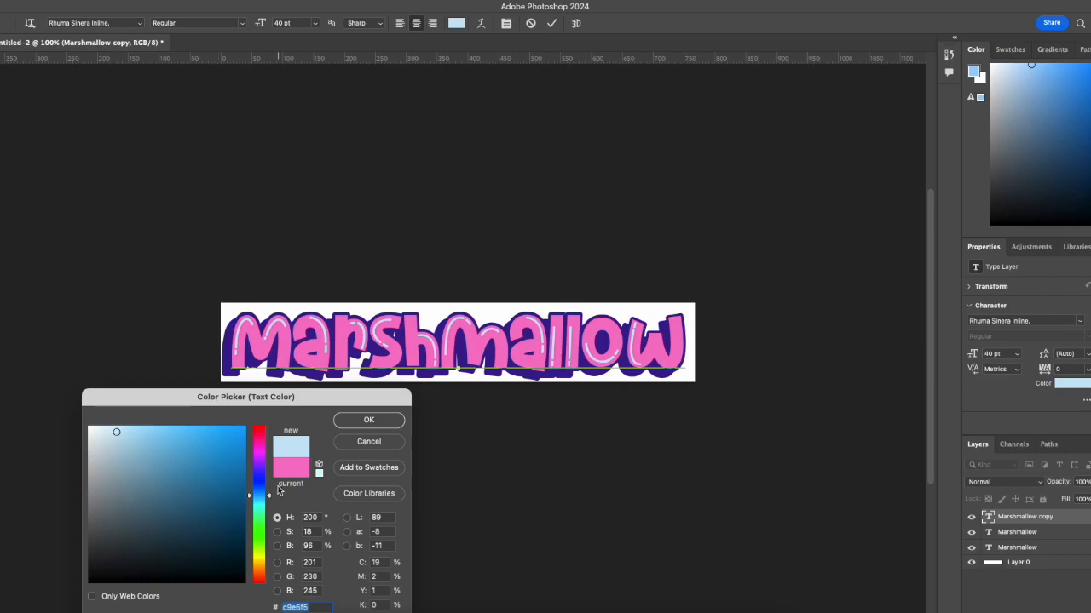
left_click_drag(269, 497, 268, 501)
left_click_drag(118, 464, 99, 425)
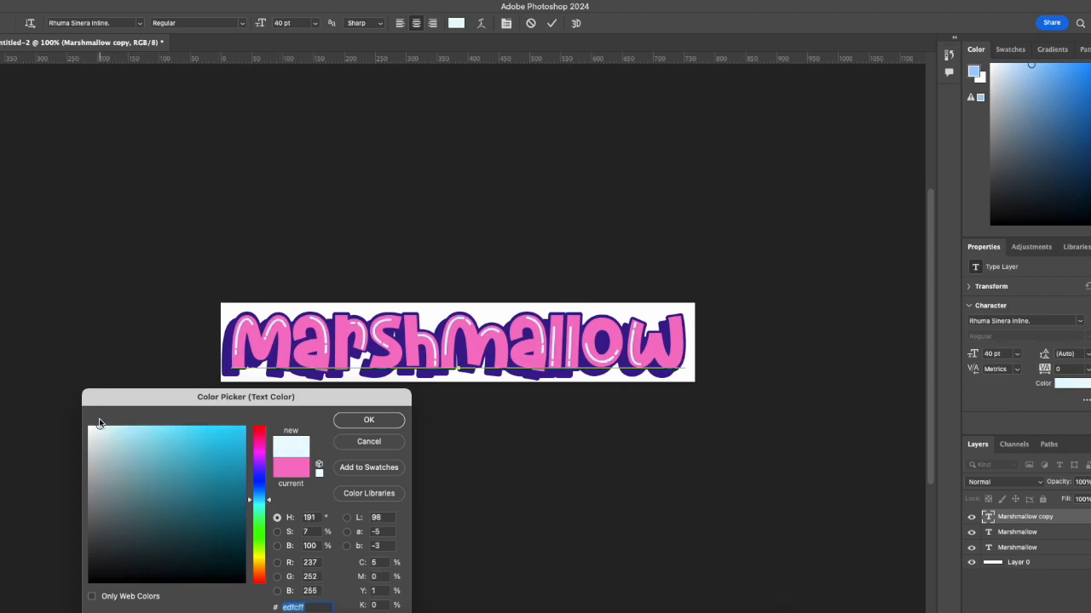
left_click(369, 421)
key("ctrl+Return")
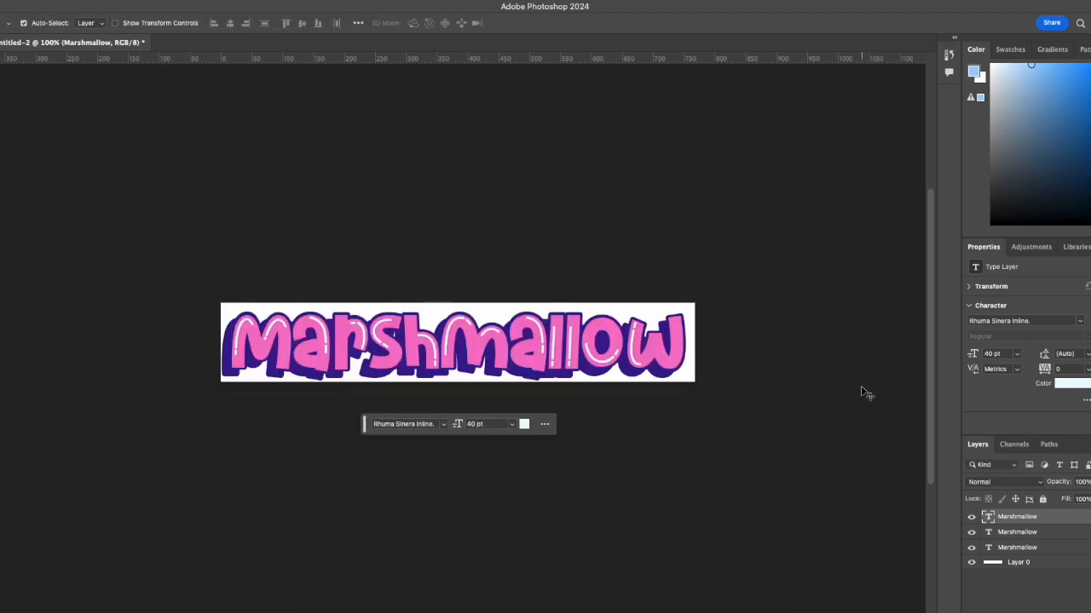
Select all three Marshmallow text layers together and nudge them slightly to the right on the canvas
double_click(1022, 547)
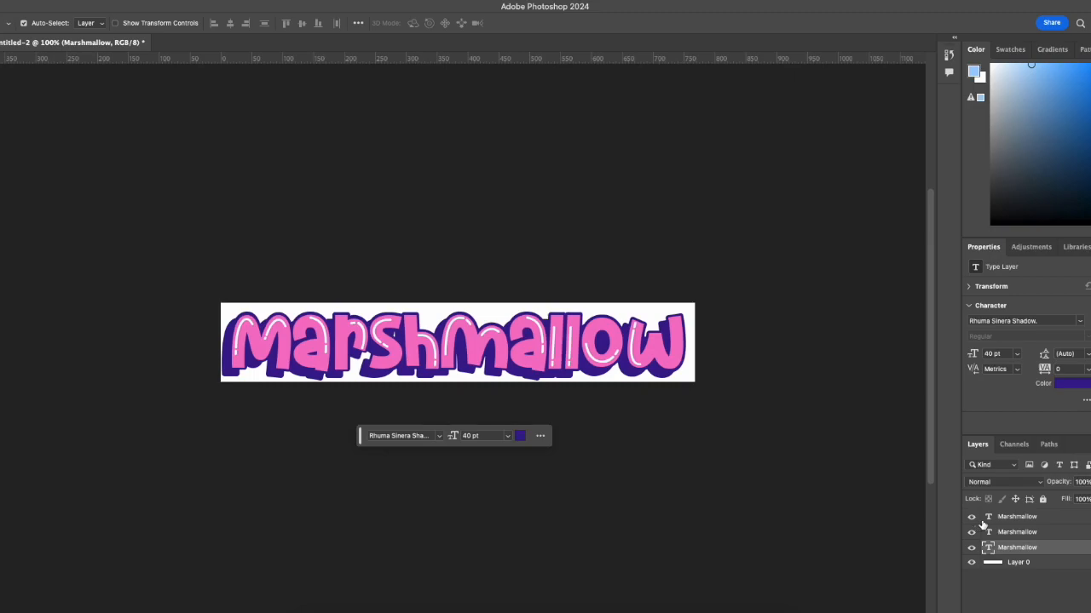
left_click(993, 518)
left_click(996, 533, "shift")
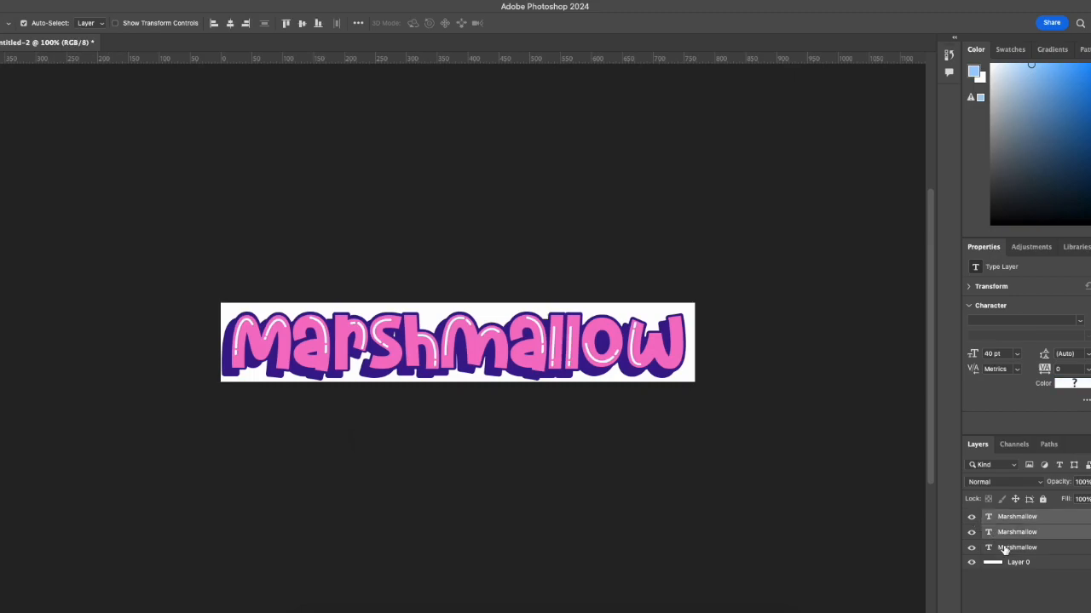
left_click(1002, 548, "shift")
key("Right")
key("Right")
key("Right")
key("Right")
key("Right")
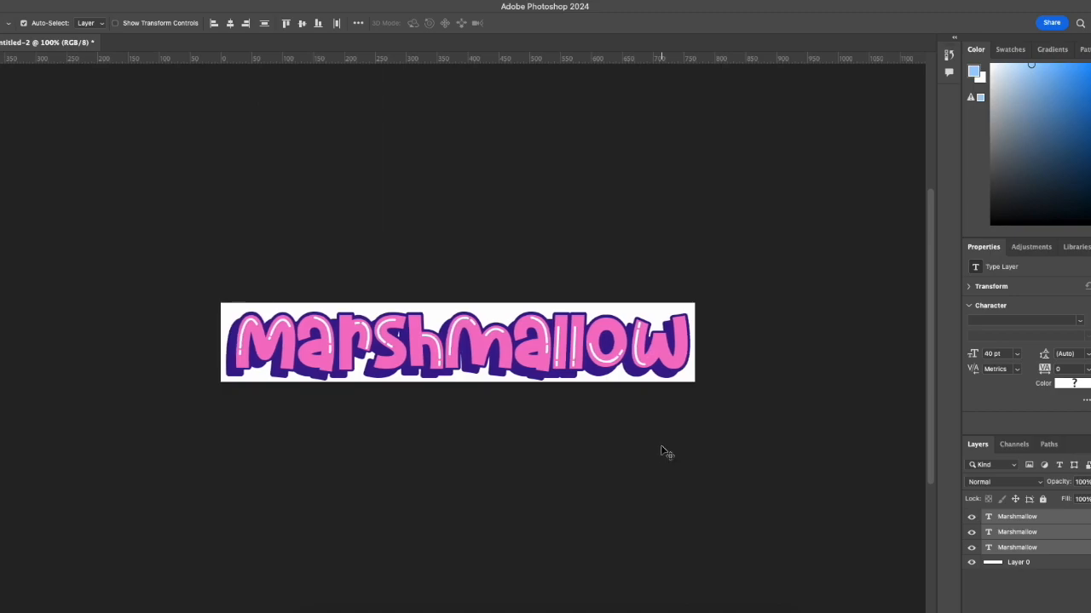
Delete the white background layer, Layer 0, to leave the Marshmallow lettering on transparency
left_click(1035, 562)
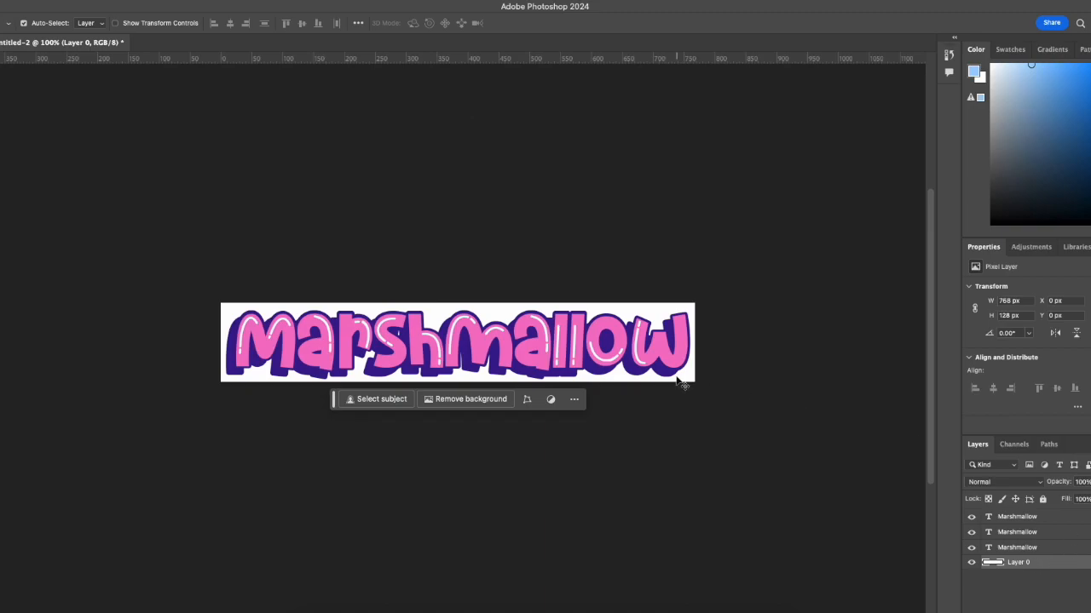
key("Delete")
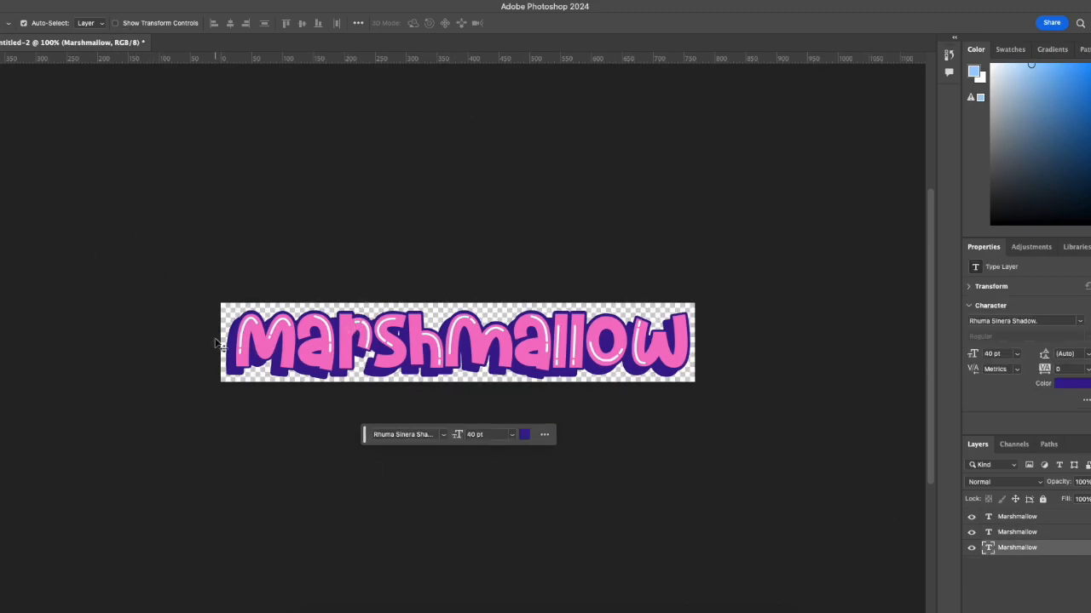
left_click(570, 462)
Export the transparent Marshmallow graphic as an image file
left_click(67, 1)
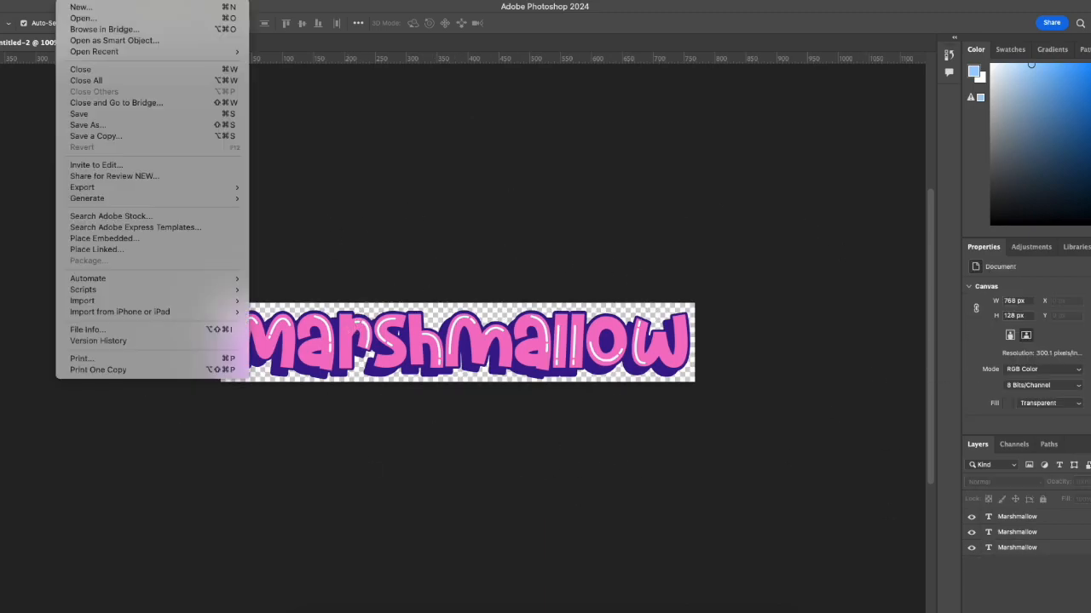
left_click(67, 0)
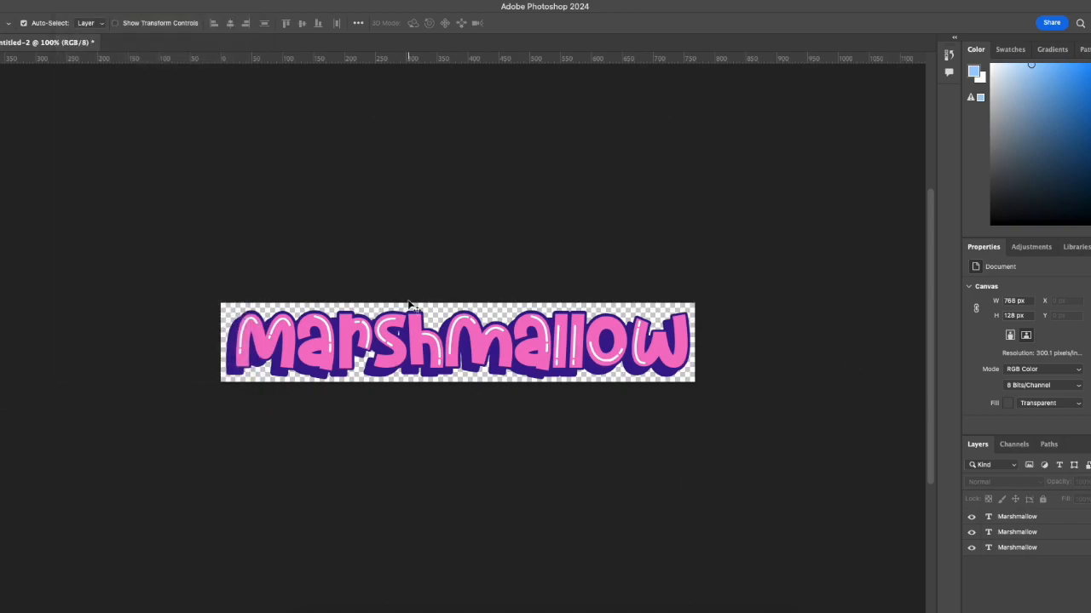
left_click(68, 1)
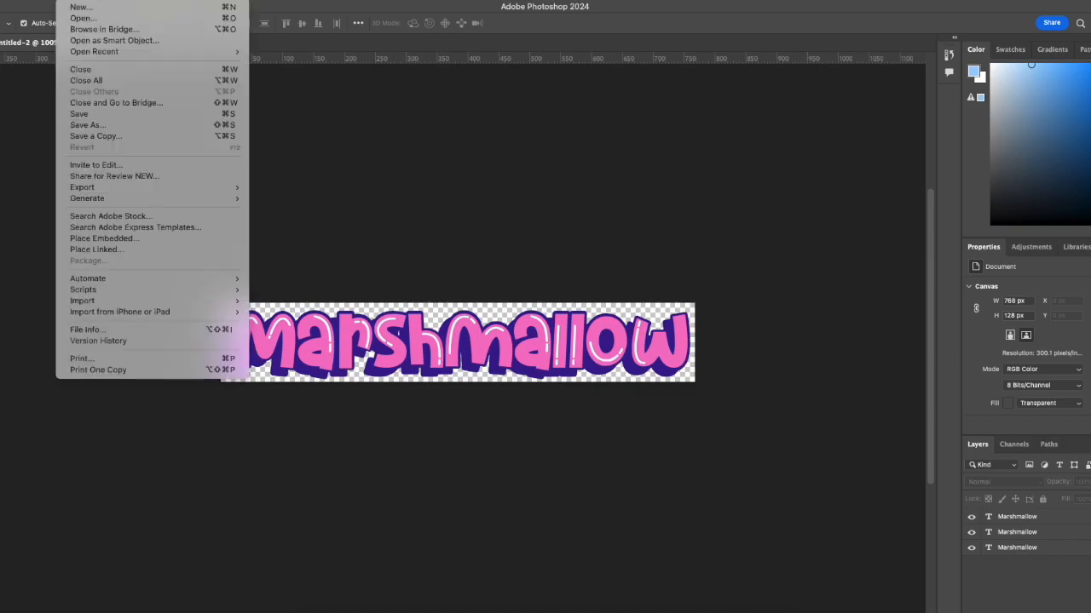
mouse_move(231, 186)
left_click(281, 199)
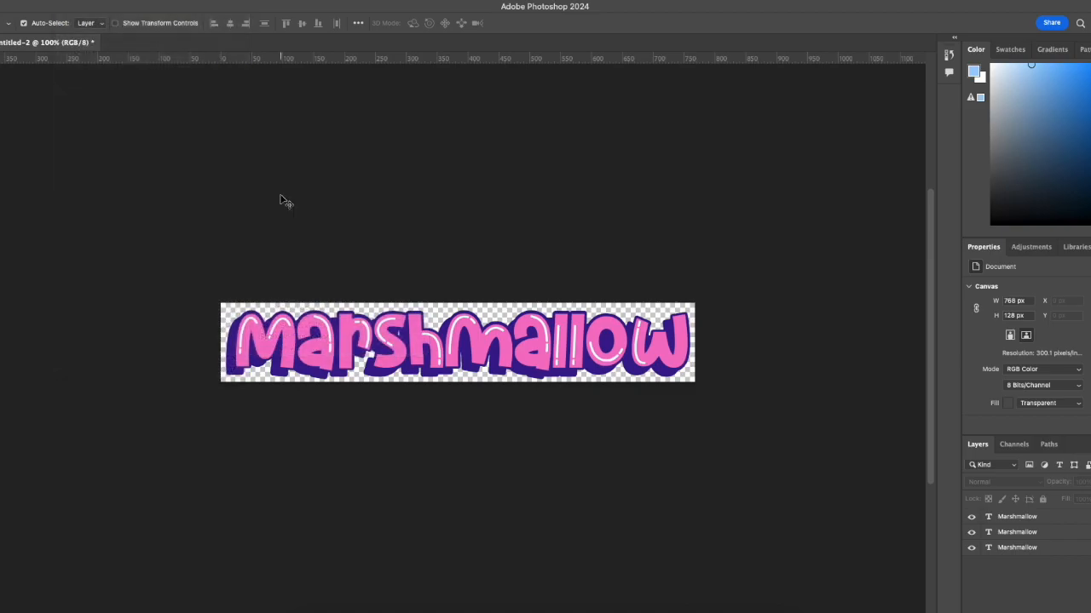
left_click_drag(710, 48, 602, 47)
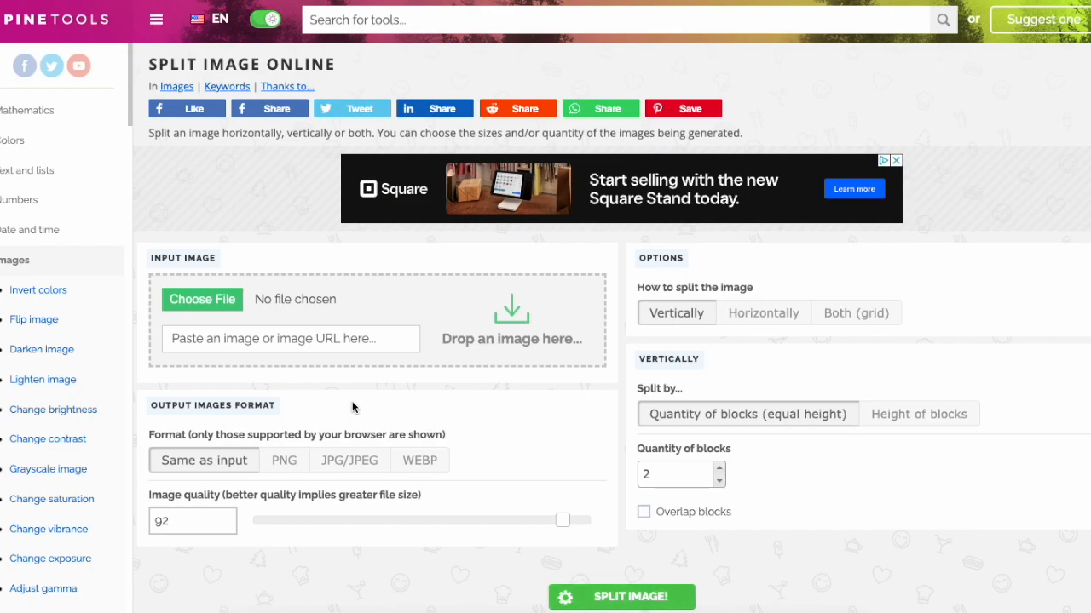
Load the exported Marshmallow image in PineTools Split Image and split it horizontally into 6 equal-width blocks
left_click_drag(1090, 341, 485, 328)
scroll(560, 339, "down", 3)
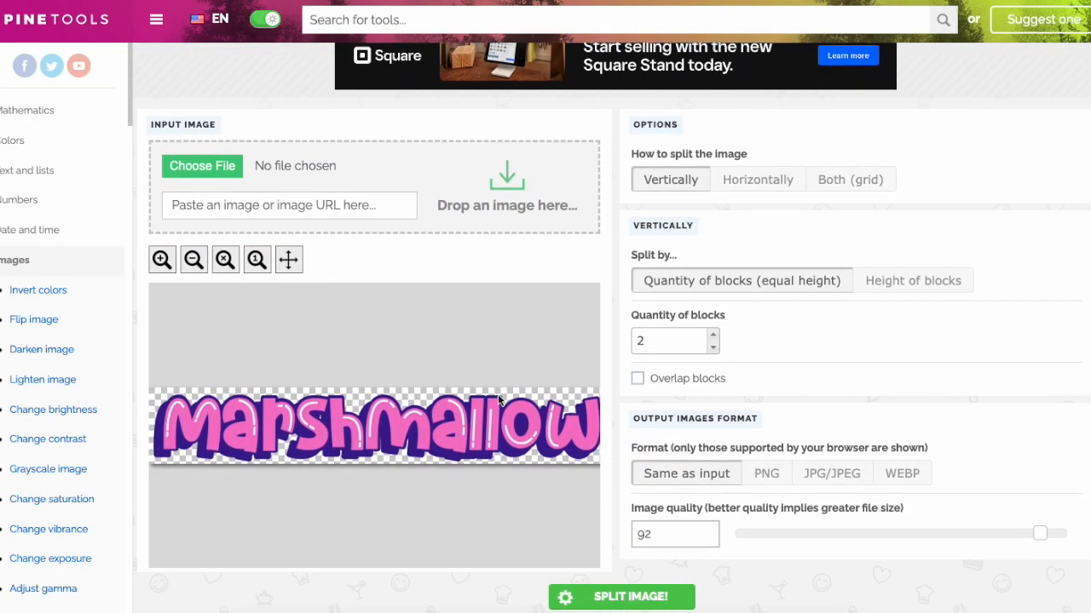
double_click(652, 338)
type("6")
left_click(757, 179)
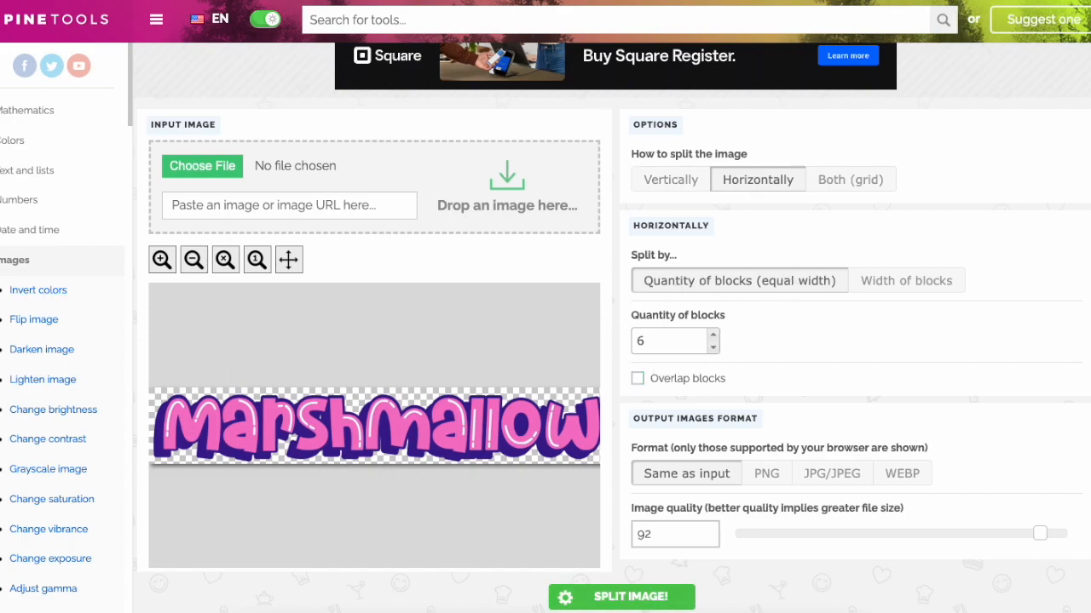
left_click(649, 602)
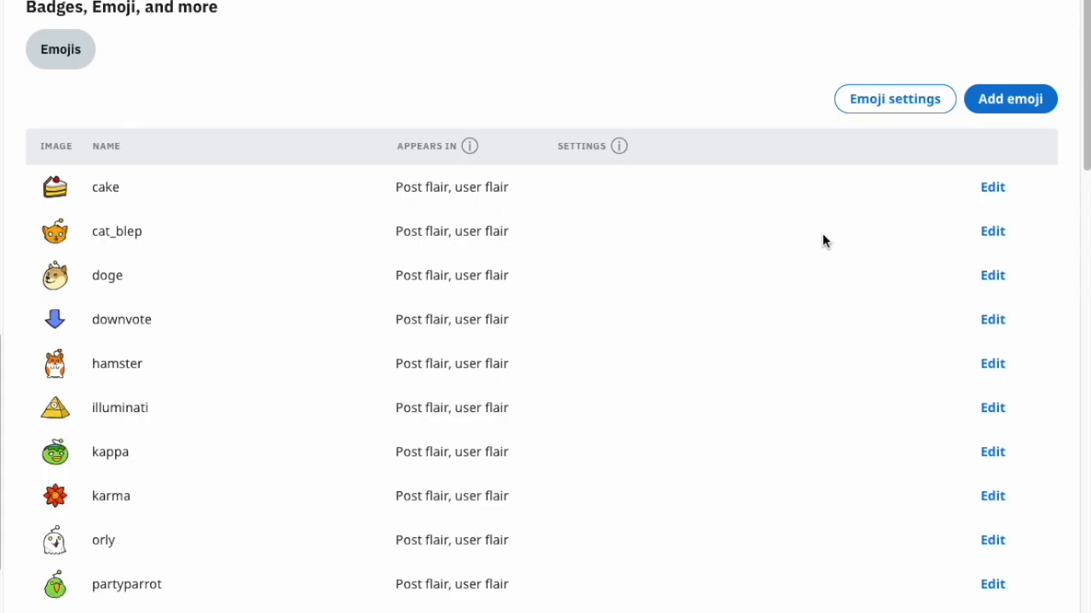
In the Reddit community's emoji list, upload the first split piece as a post and user flair emoji named 1
left_click(1041, 109)
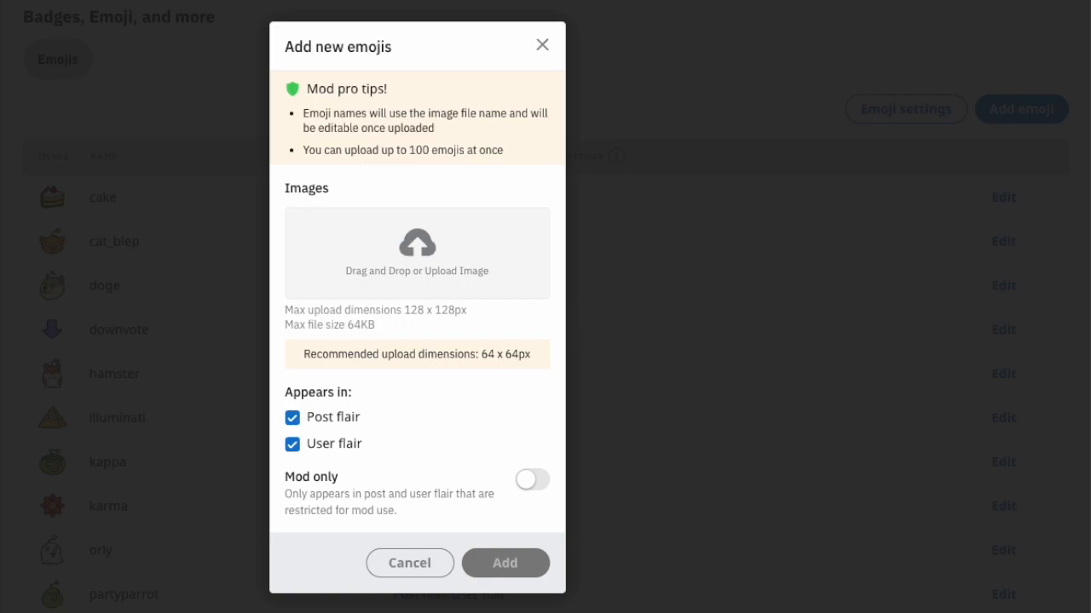
left_click_drag(372, 141, 441, 261)
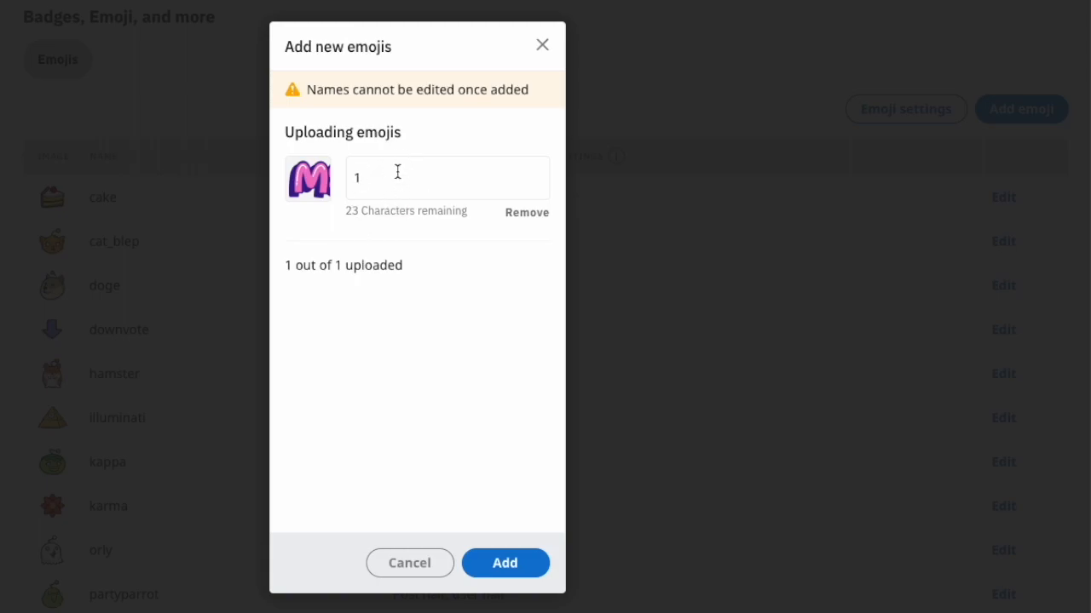
left_click(368, 190)
key("Return")
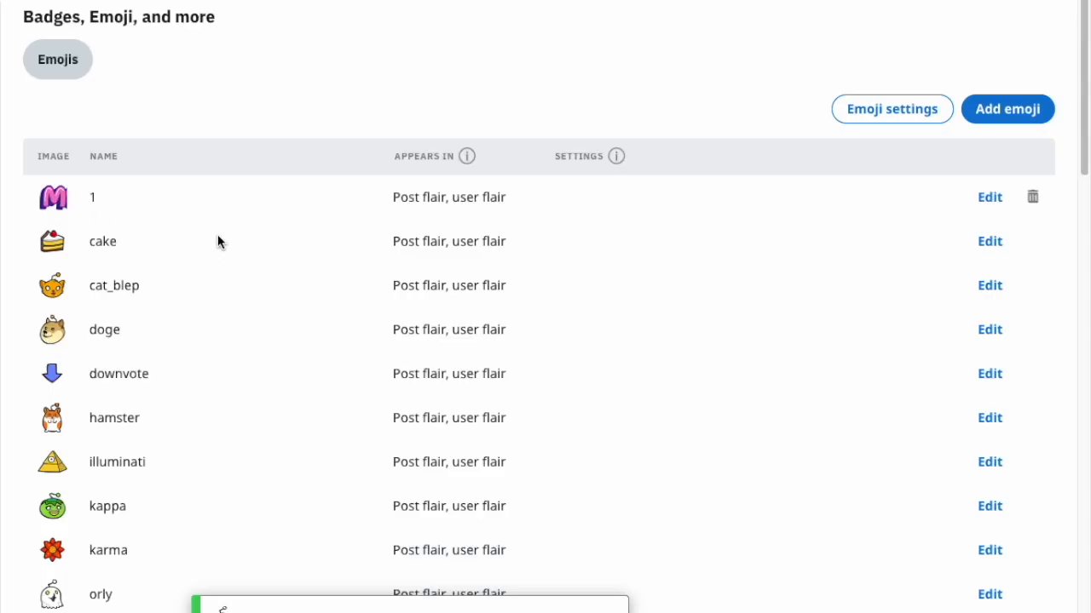
Upload the remaining split pieces as post and user flair emojis named 2 through 6
left_click(1023, 116)
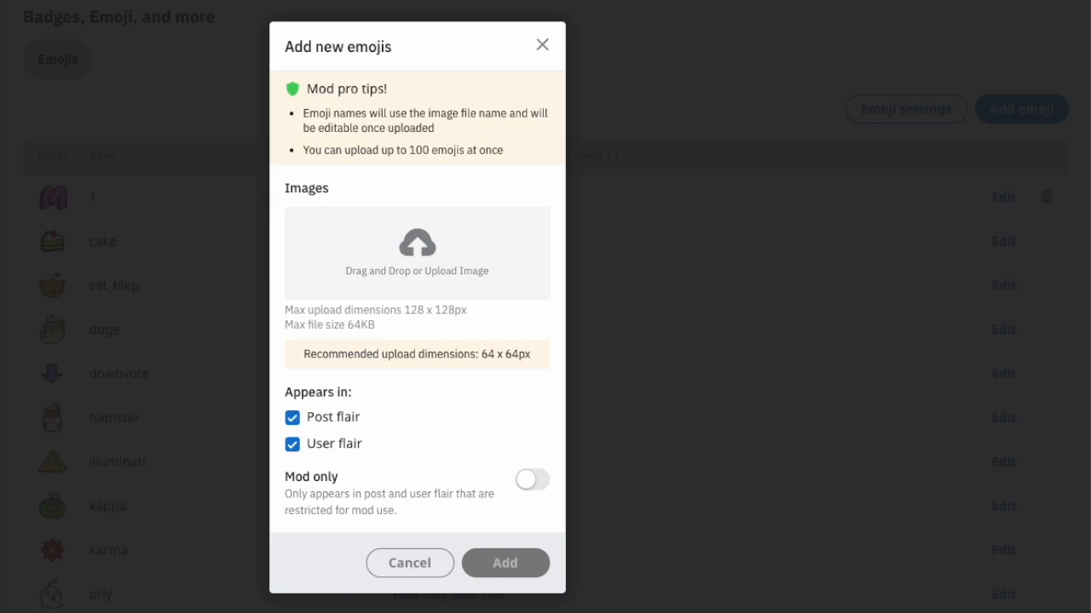
left_click_drag(59, 202, 400, 286)
left_click(505, 563)
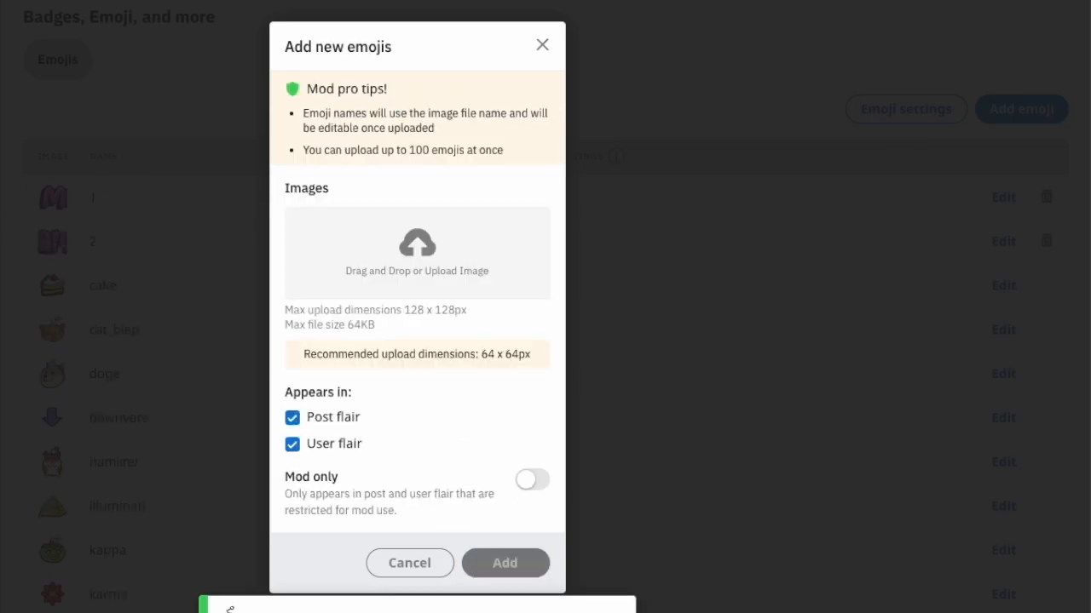
left_click_drag(59, 202, 418, 263)
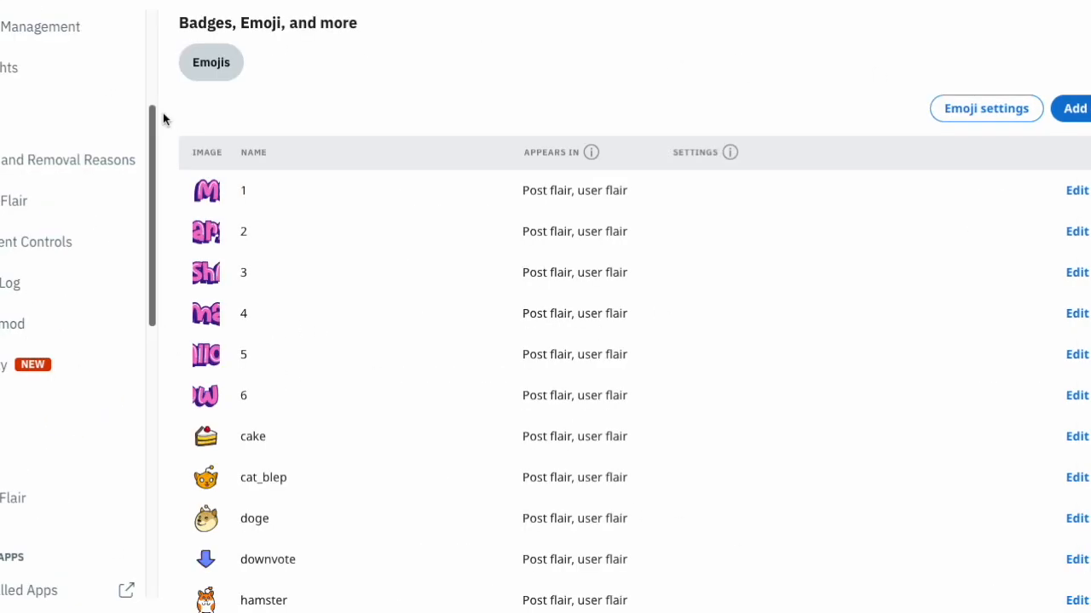
Open the community's user flair setup and start a new flair
left_click_drag(163, 113, 160, 89)
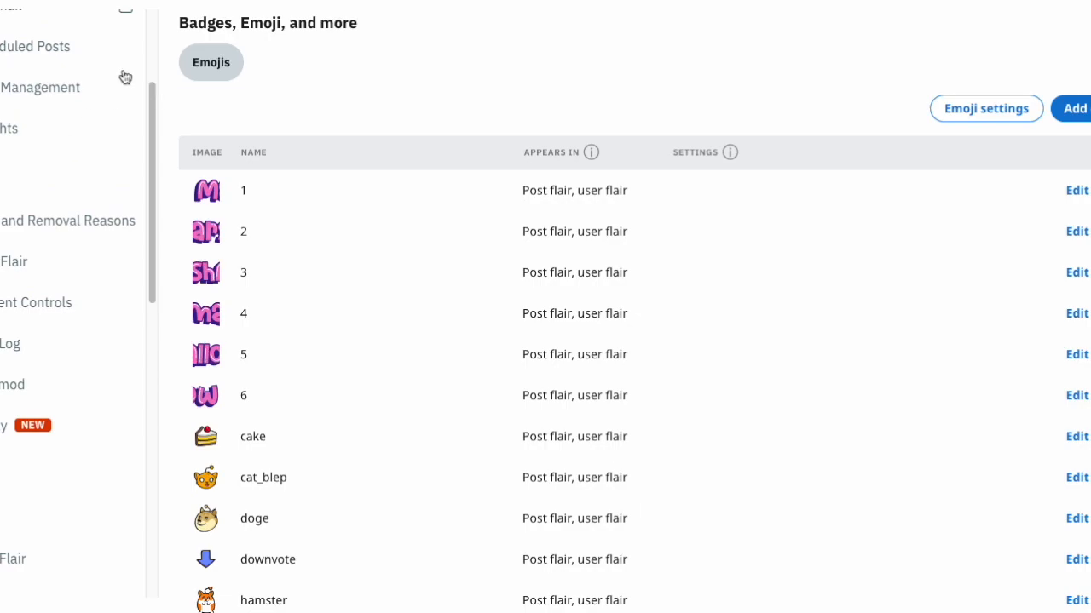
left_click(20, 261)
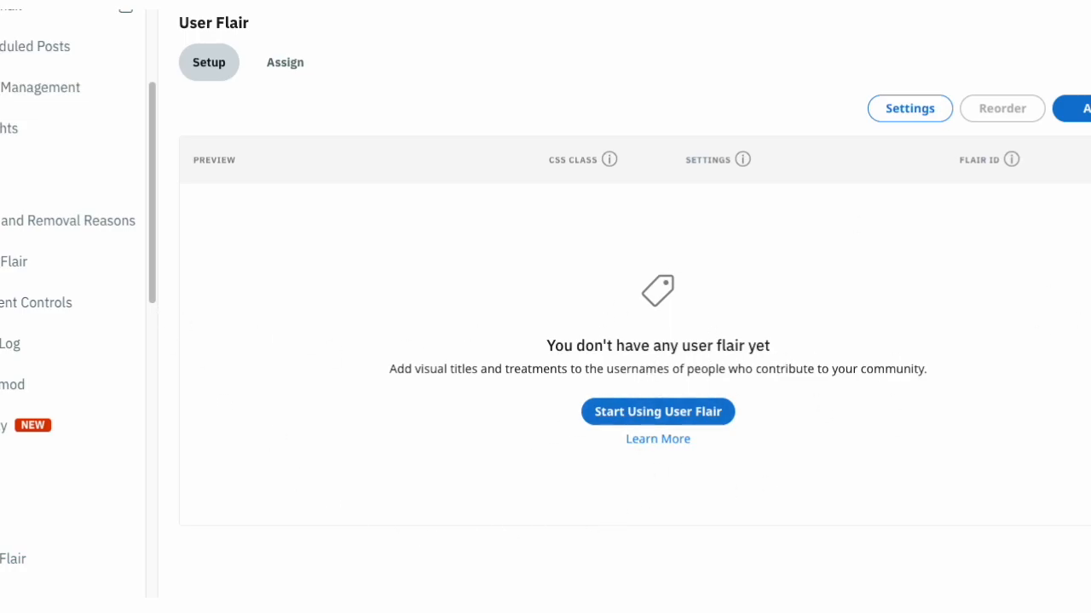
left_click(1075, 108)
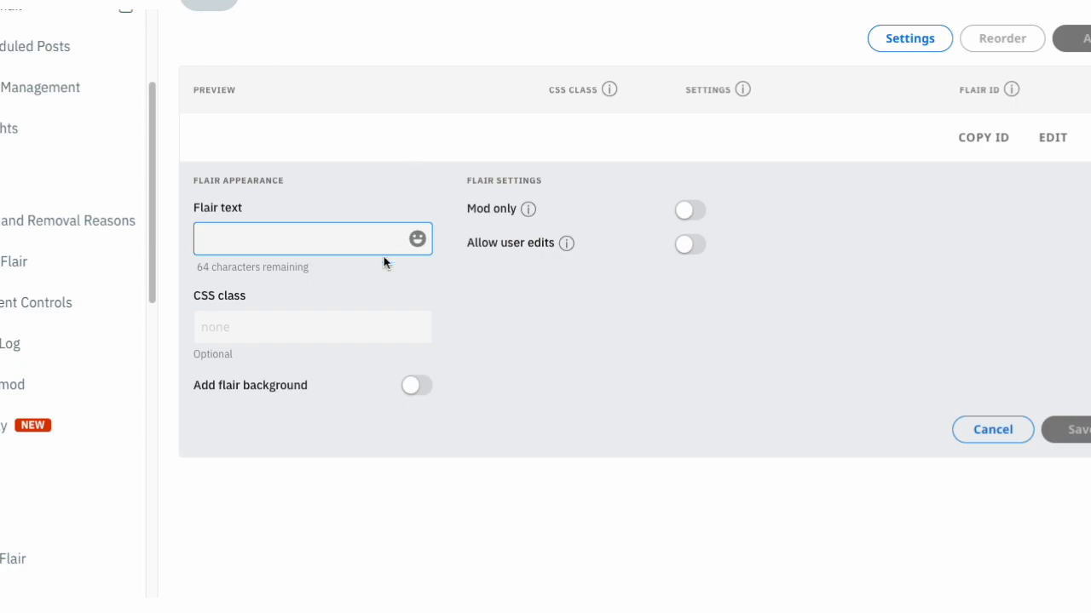
scroll(390, 250, "up", 1)
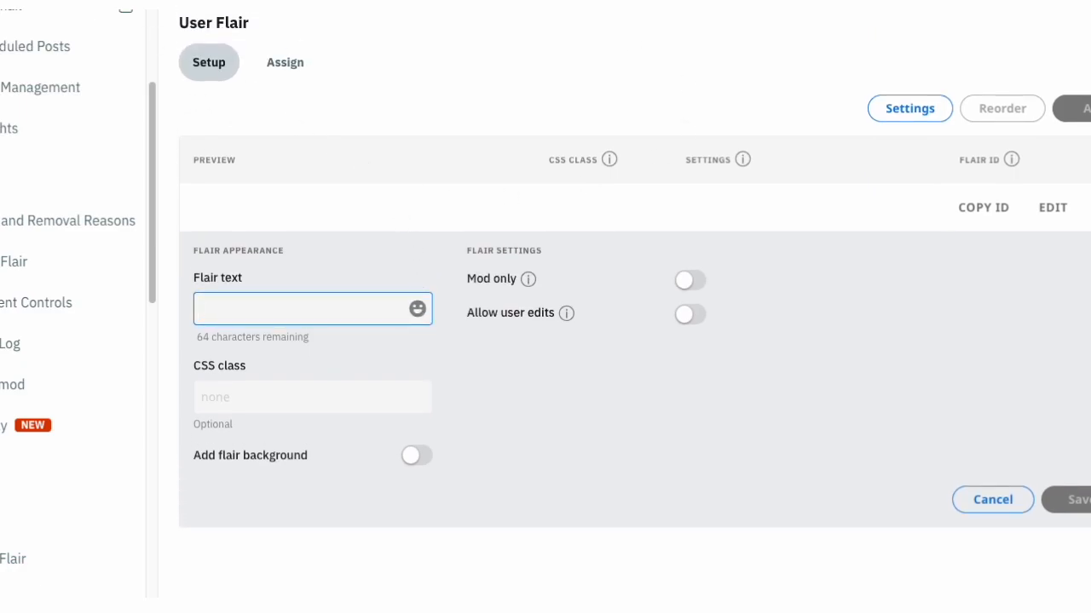
Fill the flair text with custom emojis 1 through 6 in order, spelling out Marshmallow
left_click(419, 308)
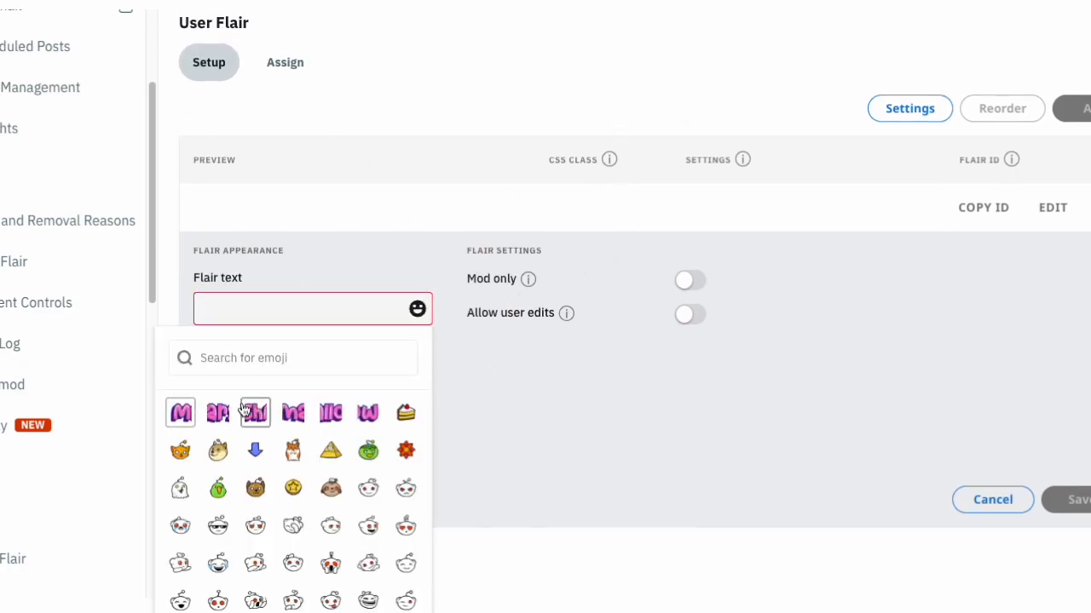
left_click(180, 413)
left_click(418, 308)
left_click(219, 414)
left_click(419, 309)
left_click(255, 413)
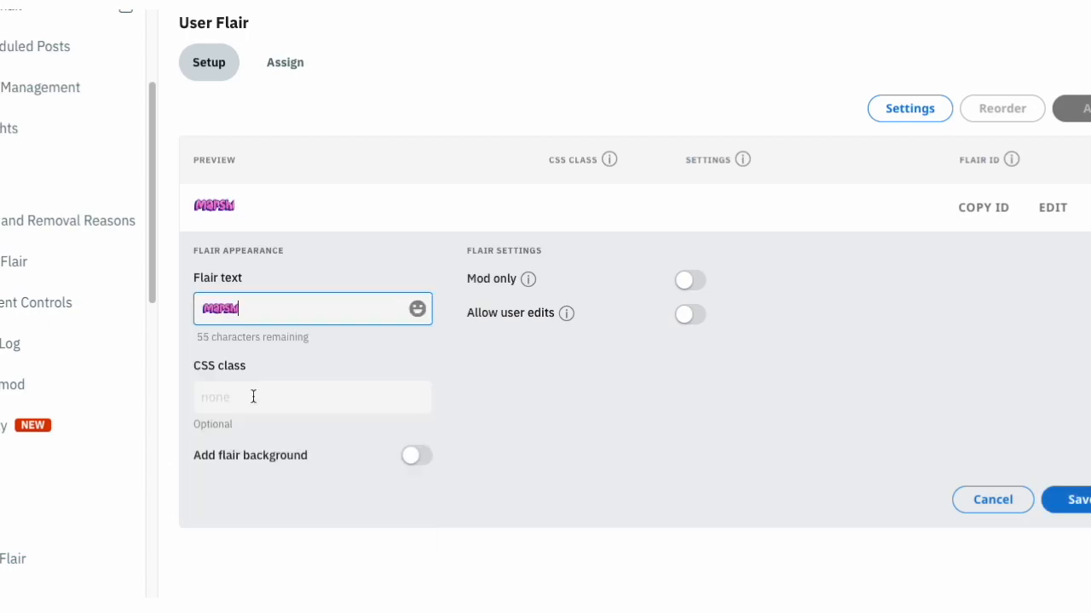
left_click(417, 310)
left_click(301, 412)
left_click(417, 309)
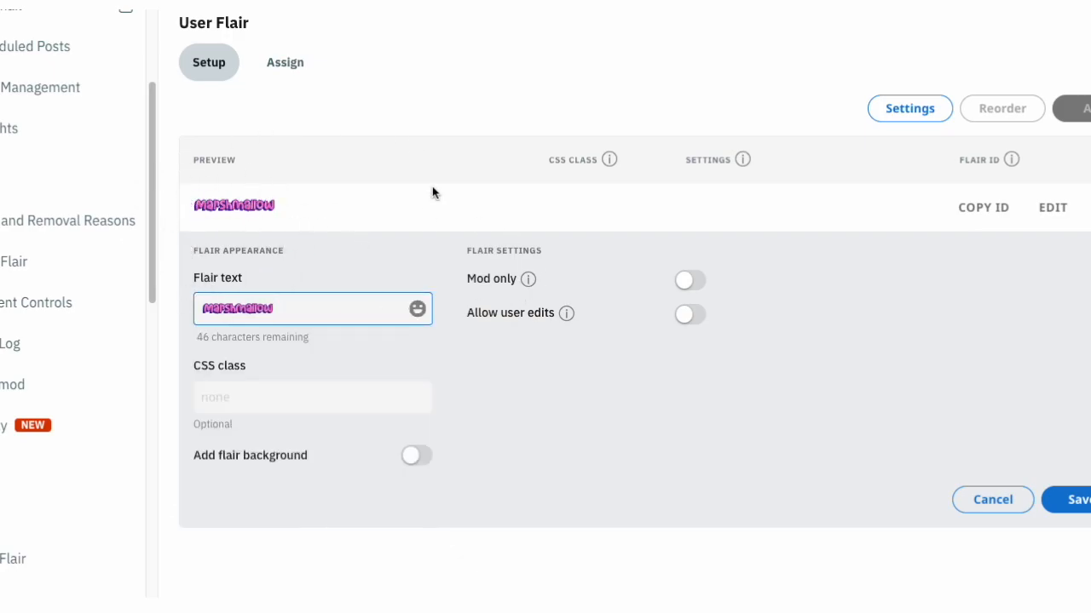
Search the flair emoji picker for the custom emojis by their names 1 and 2, and close the picker
left_click(416, 309)
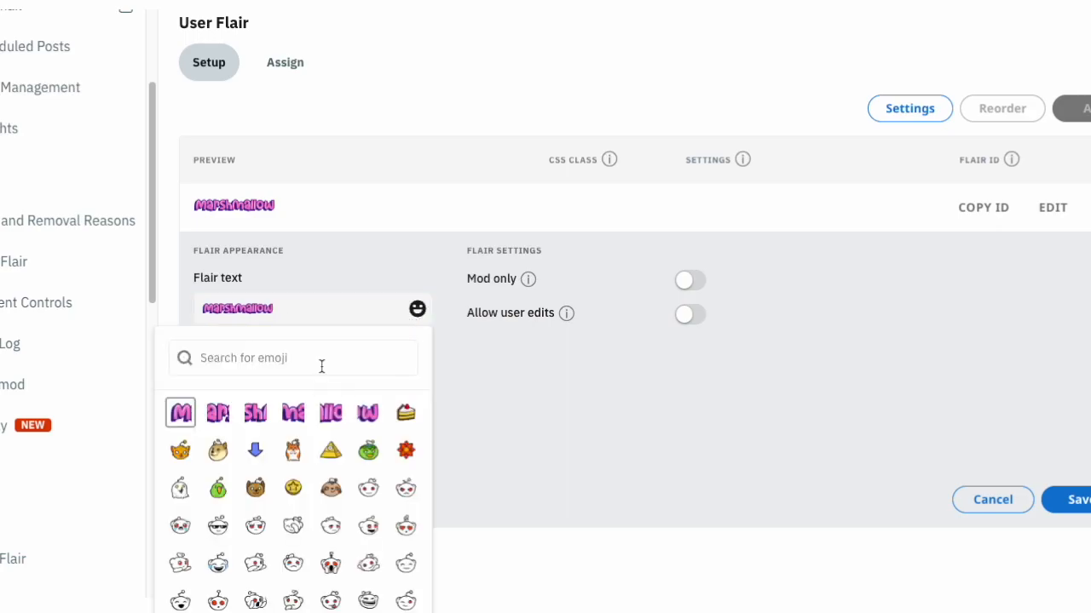
left_click(321, 365)
type("1")
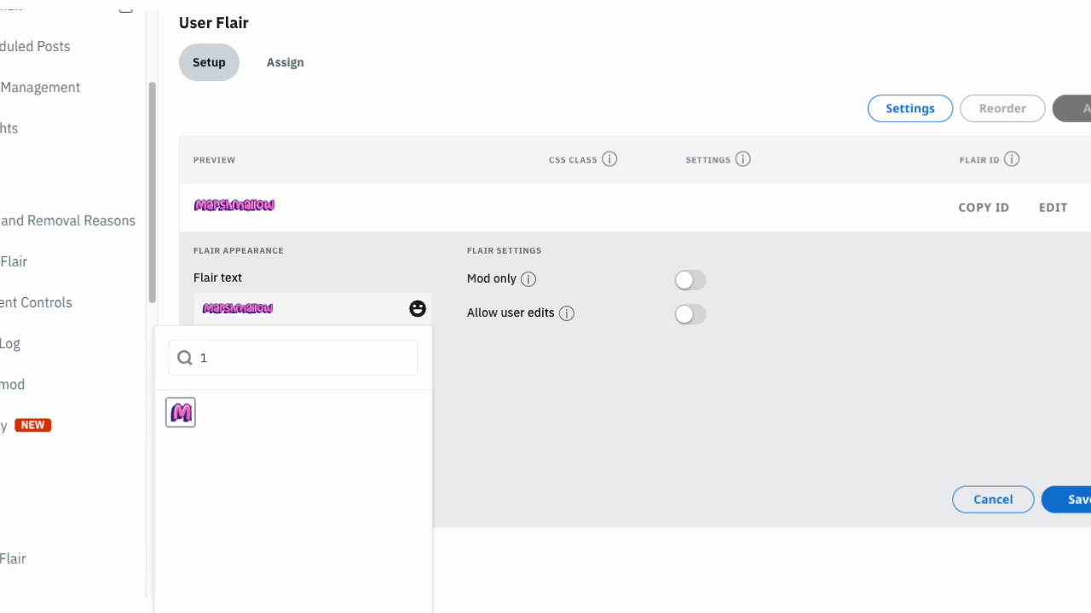
key("BackSpace")
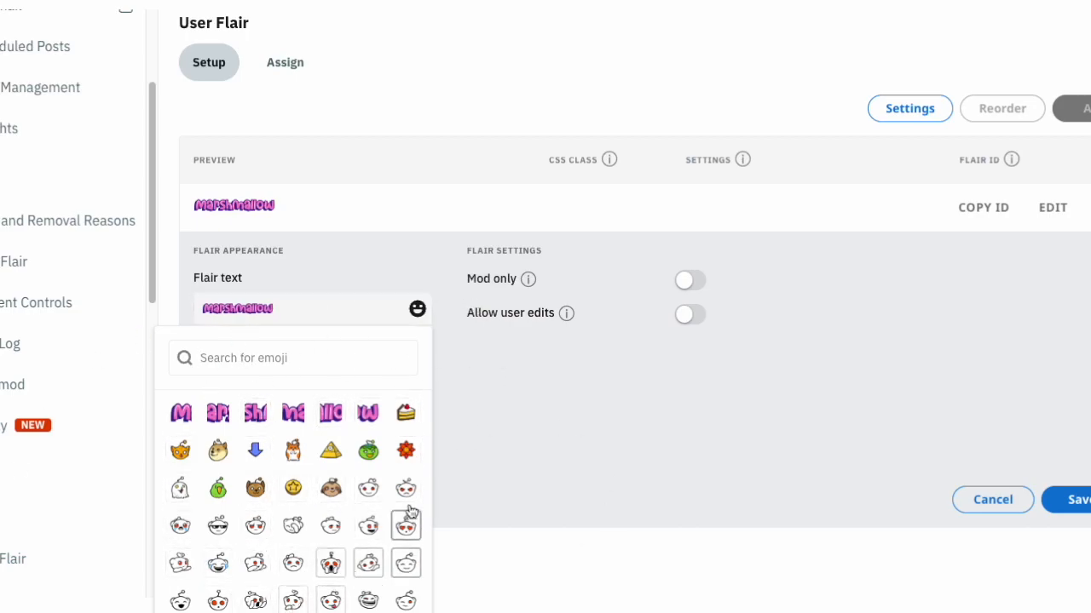
scroll(403, 516, "down", 1)
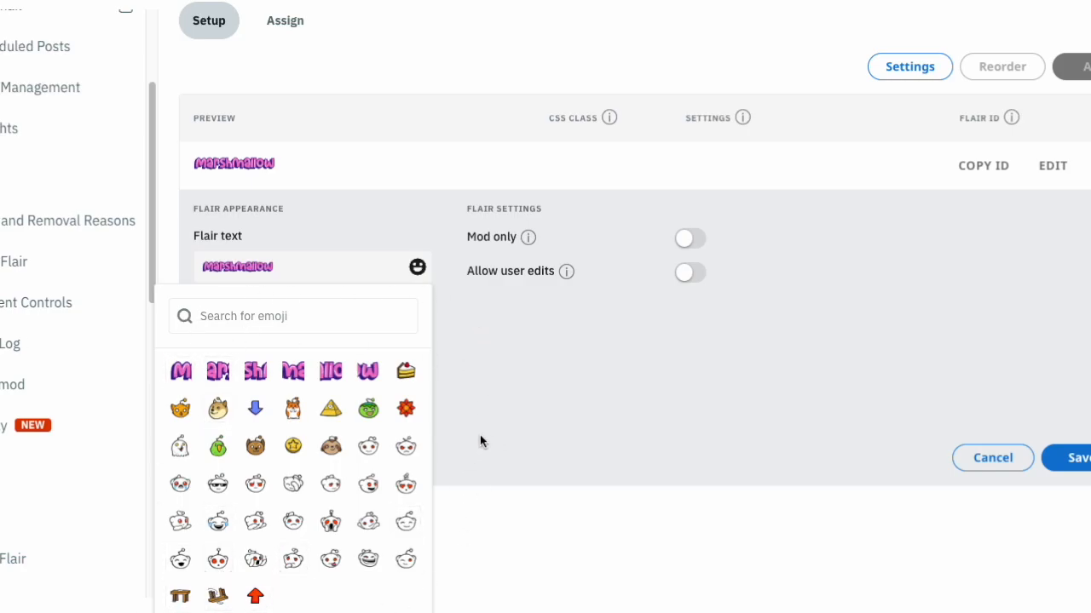
type("2")
key("BackSpace")
scroll(466, 478, "down", 2)
left_click(391, 590)
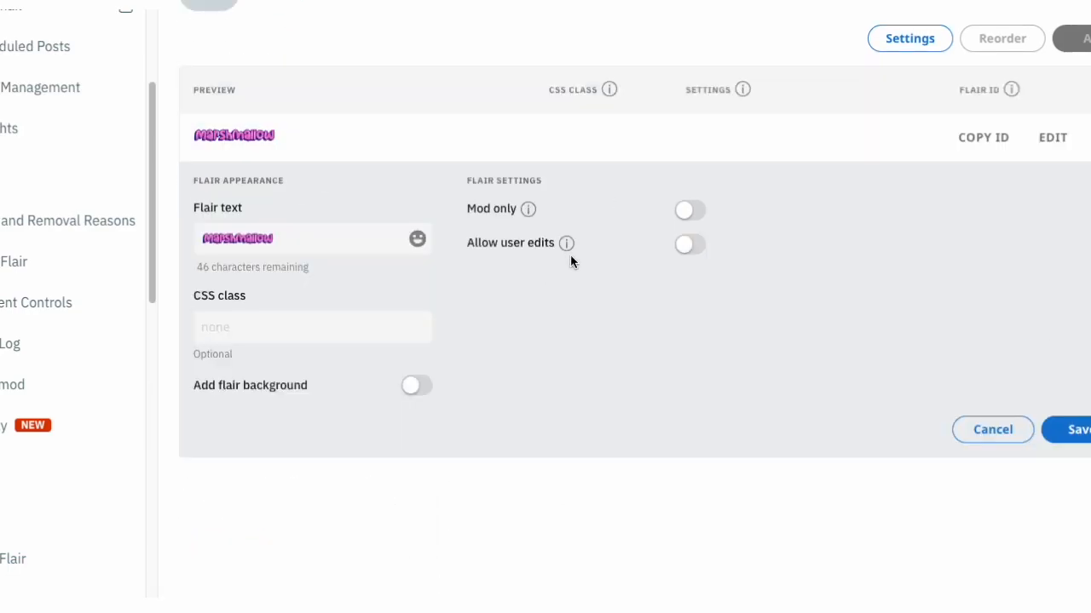
Save the new Marshmallow user flair and look up the member's username for flair assignment
scroll(558, 264, "up", 1)
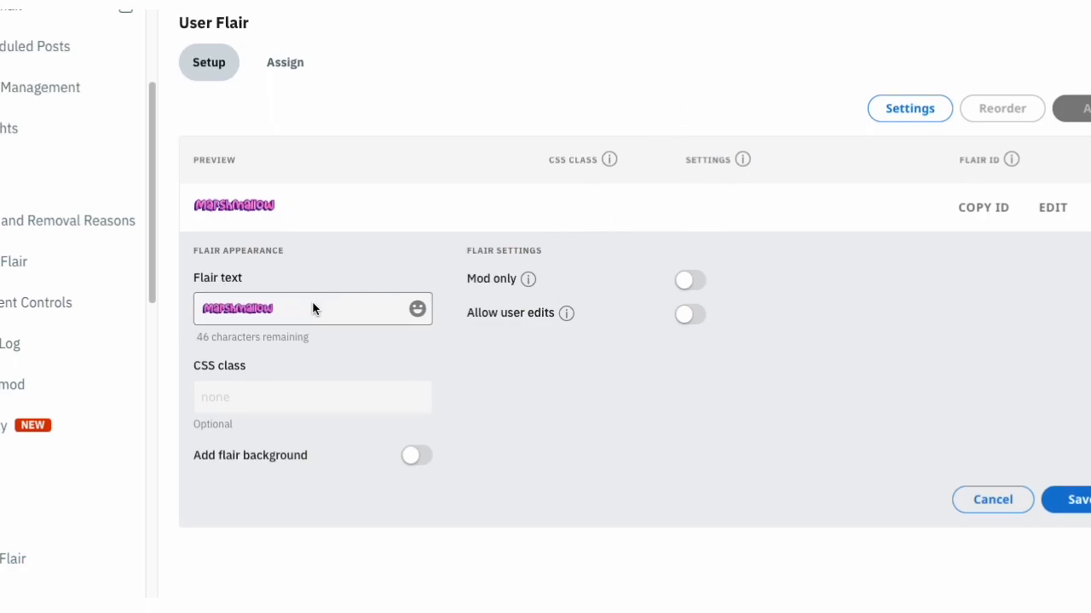
left_click(1070, 501)
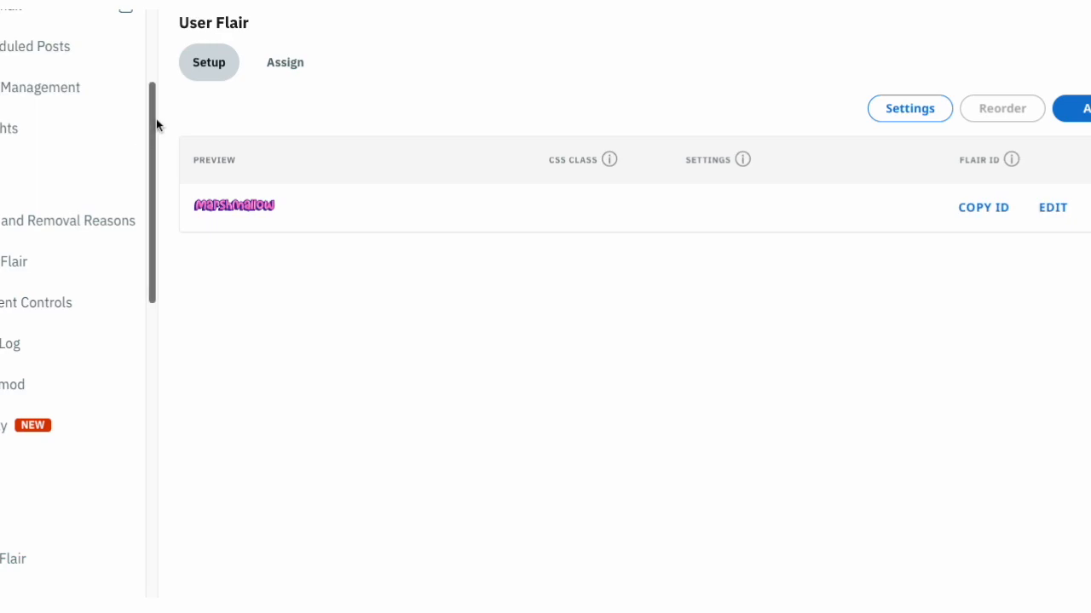
left_click(267, 63)
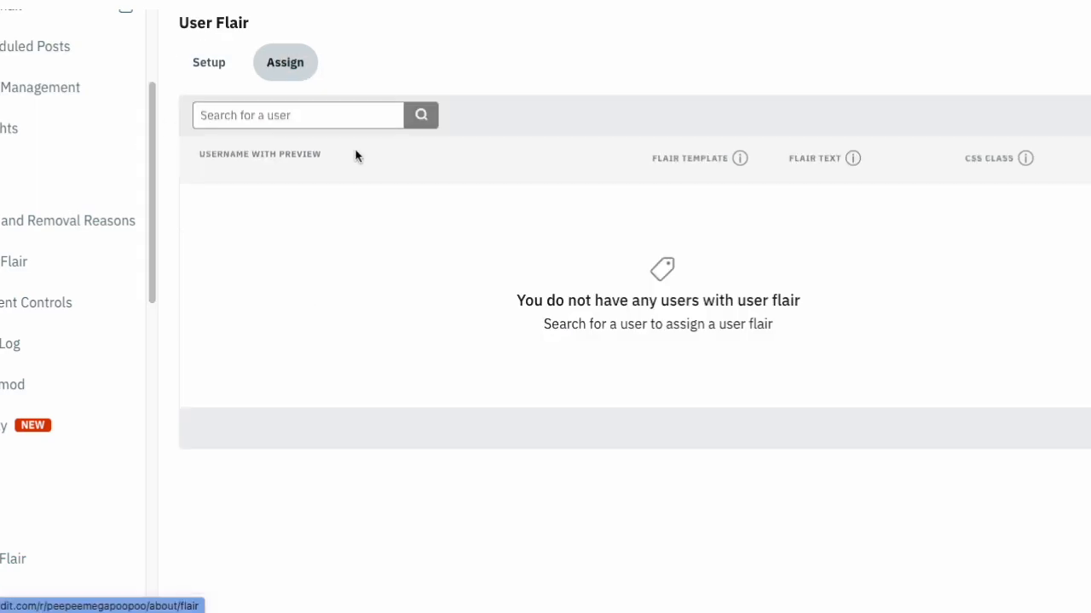
left_click(291, 117)
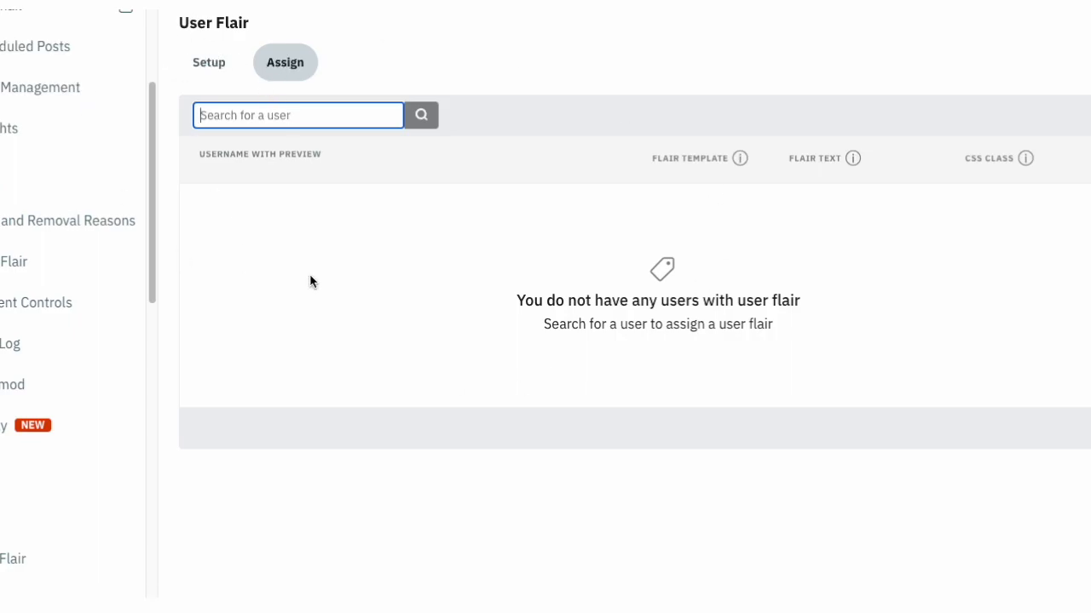
type("diet_marshmallow")
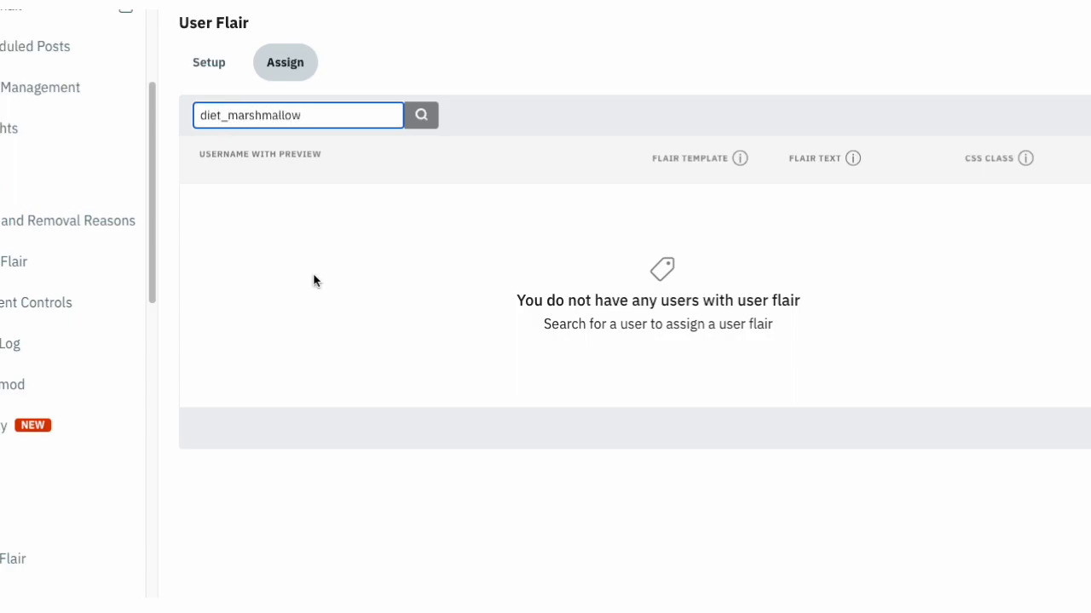
left_click(421, 115)
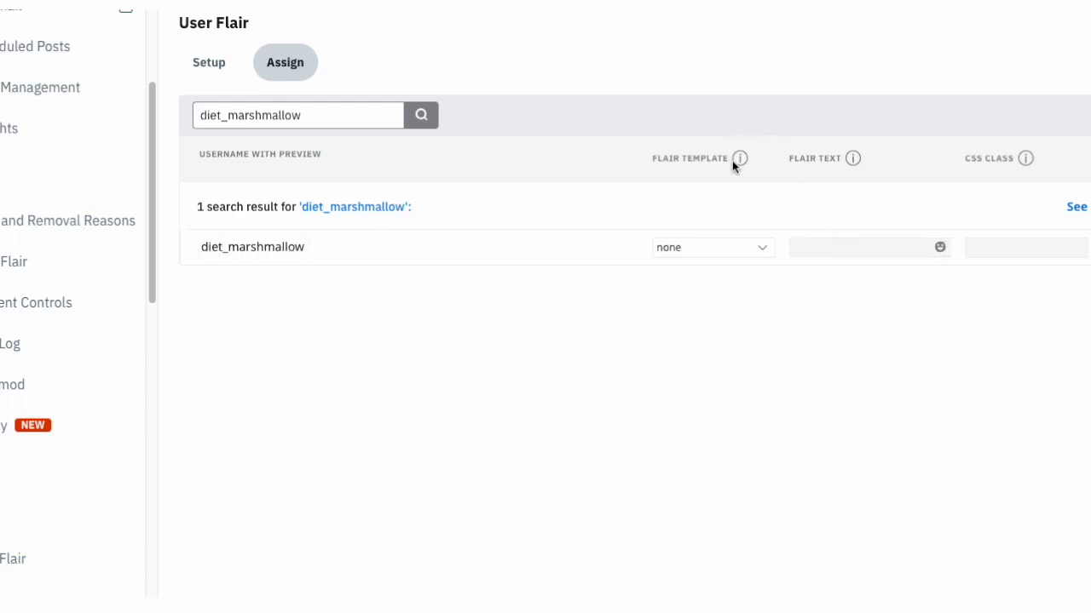
Assign the Marshmallow flair template to the member in the search result
left_click(822, 249)
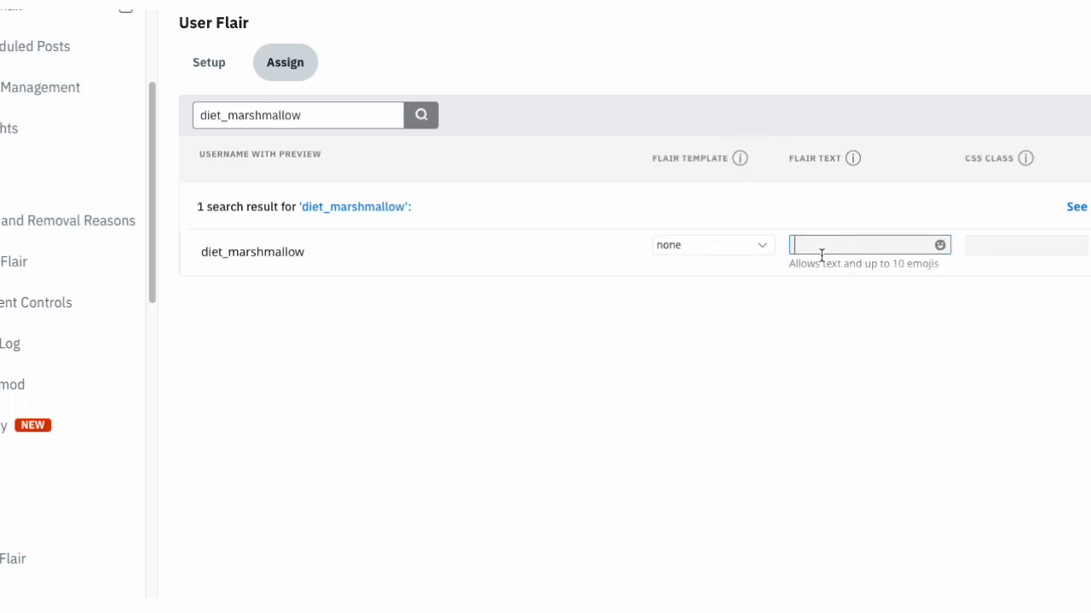
left_click(761, 244)
left_click(736, 211)
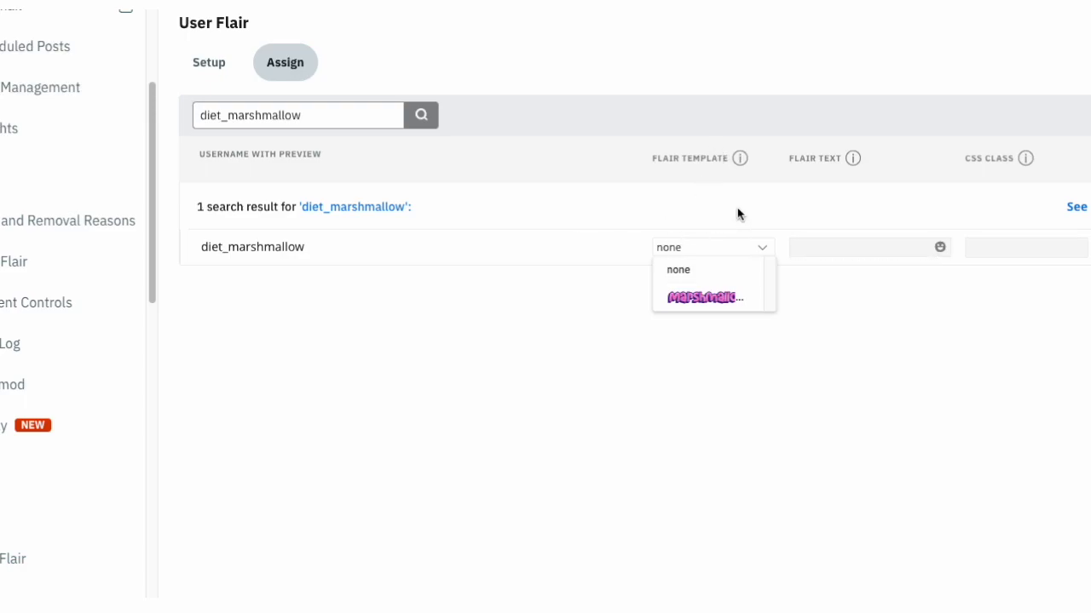
left_click(761, 247)
left_click(738, 302)
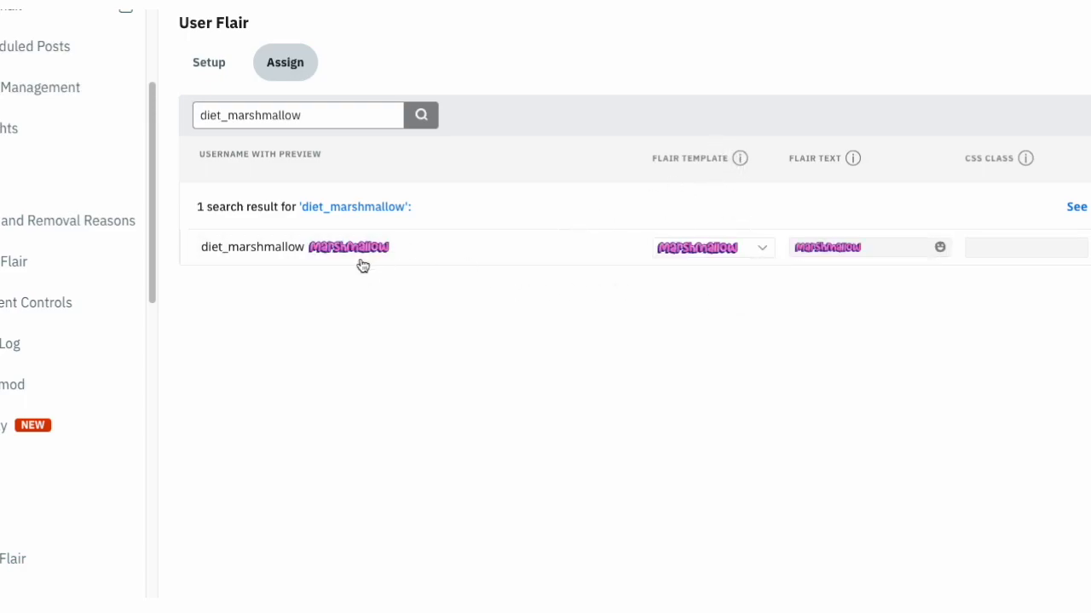